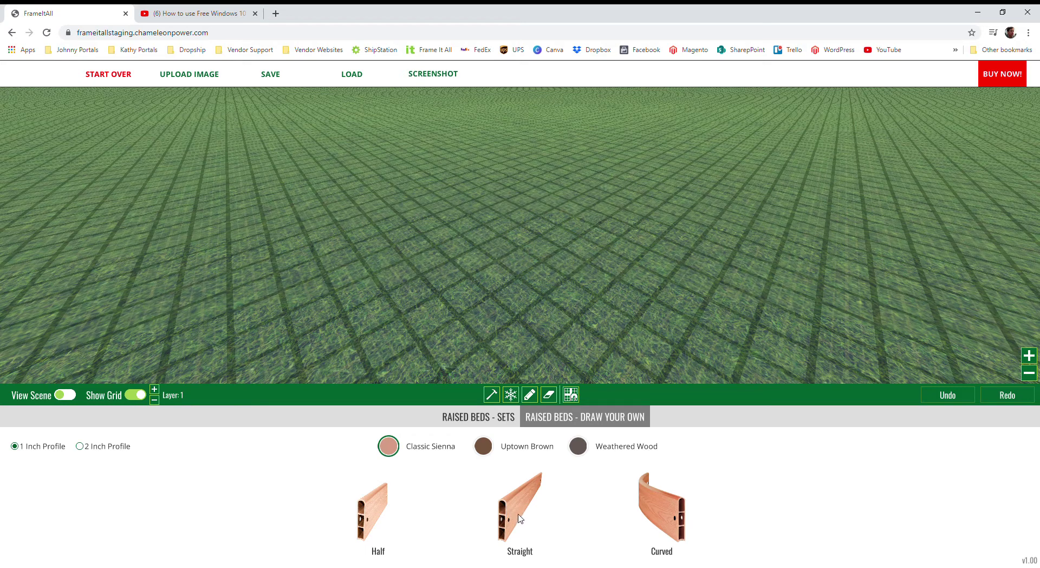
Drag a straight Classic Sienna board onto the lawn and angle it into place near the middle
left_click_drag(518, 519, 460, 280)
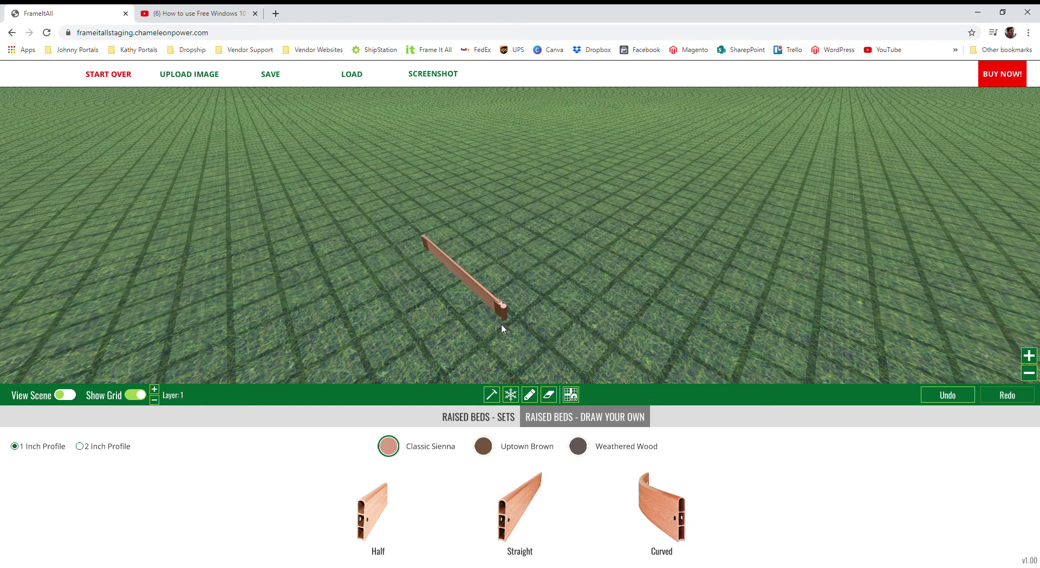
left_click_drag(496, 307, 548, 268)
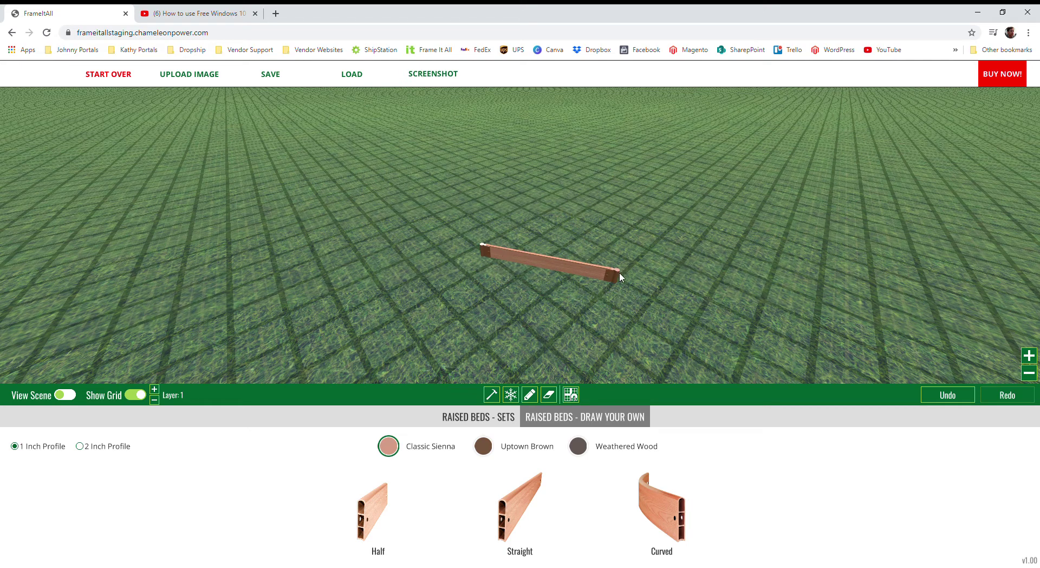
left_click_drag(615, 274, 691, 303)
Drop the board, preview Uptown Brown and Weathered Wood, revert to Classic Sienna, then choose 2 Inch Profile
left_click(691, 304)
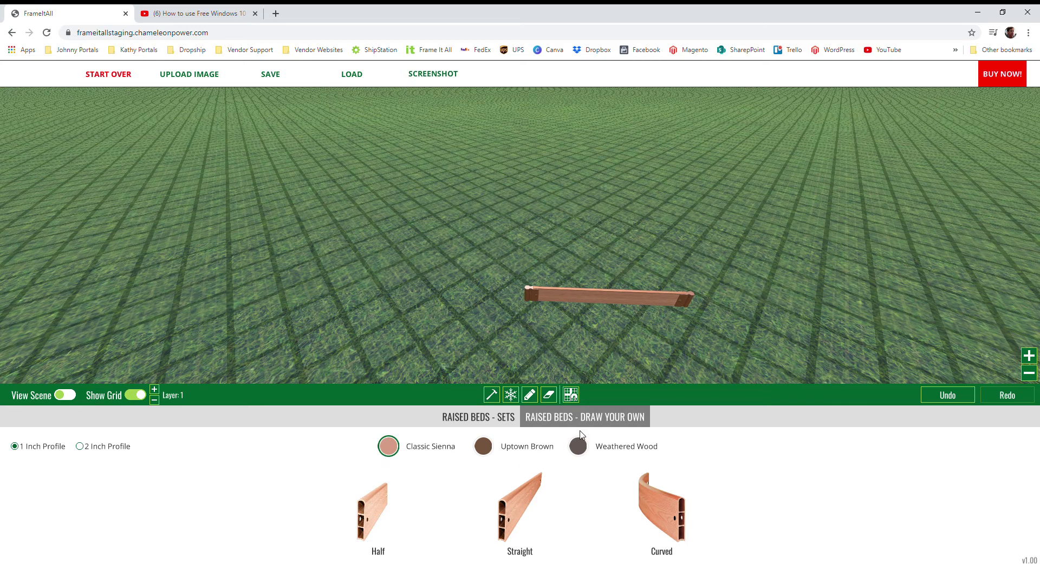
left_click(486, 452)
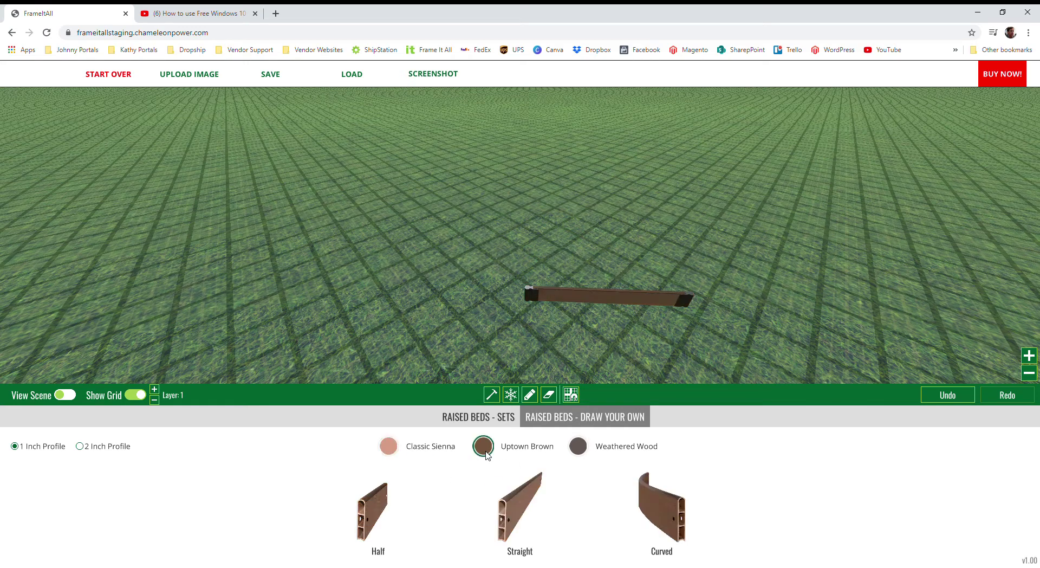
left_click(575, 449)
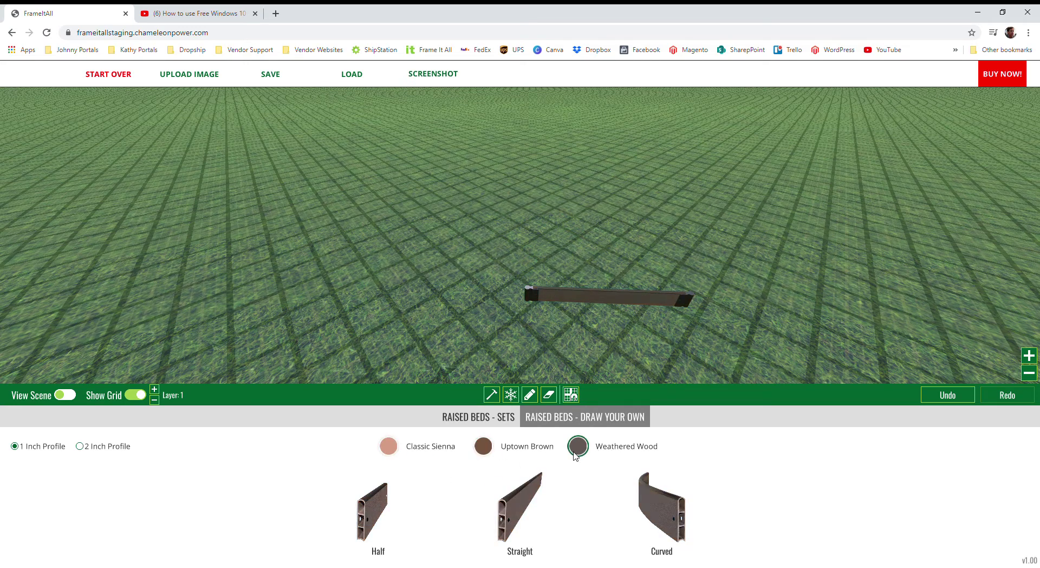
left_click(383, 452)
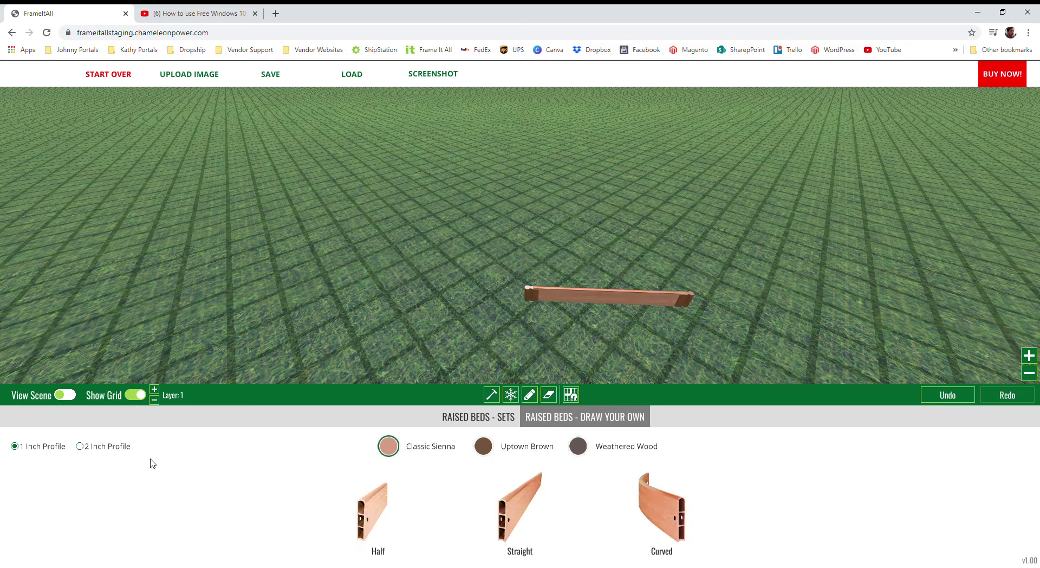
left_click(81, 447)
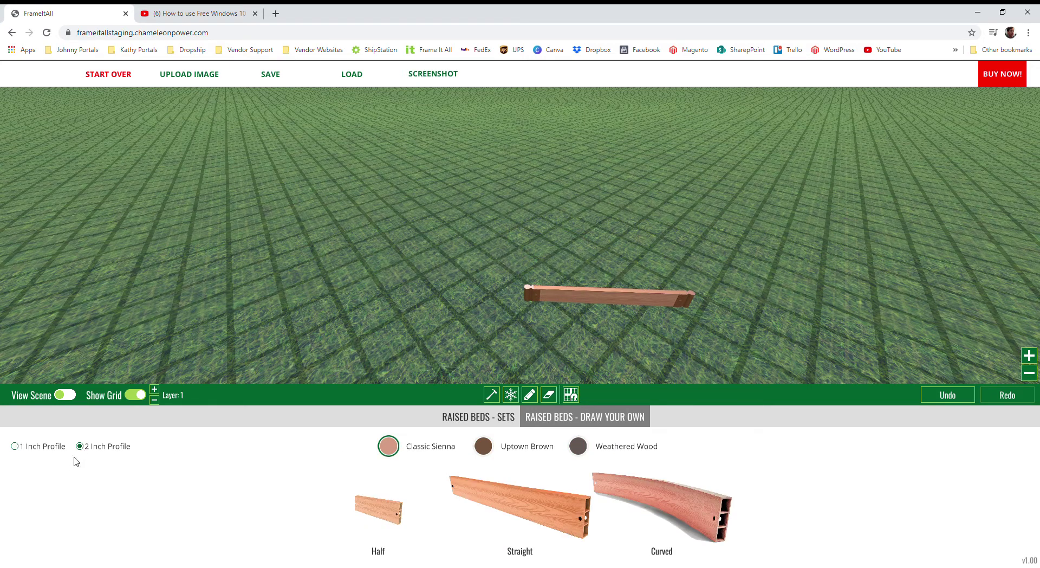
Shift the first board up-left, snap a second straight board to it, and swing both into a V
left_click_drag(601, 298, 518, 268)
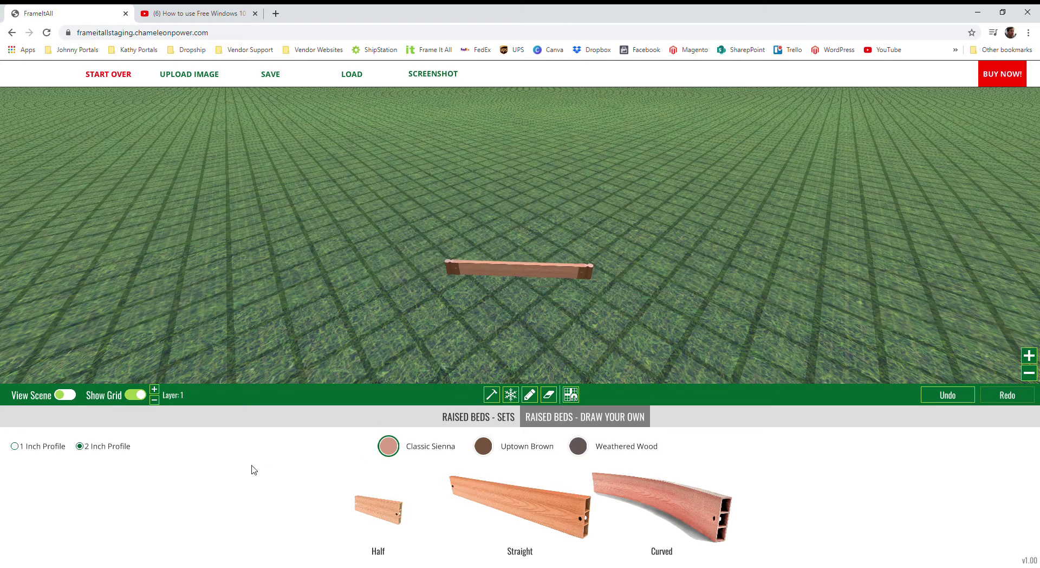
left_click_drag(529, 514, 724, 321)
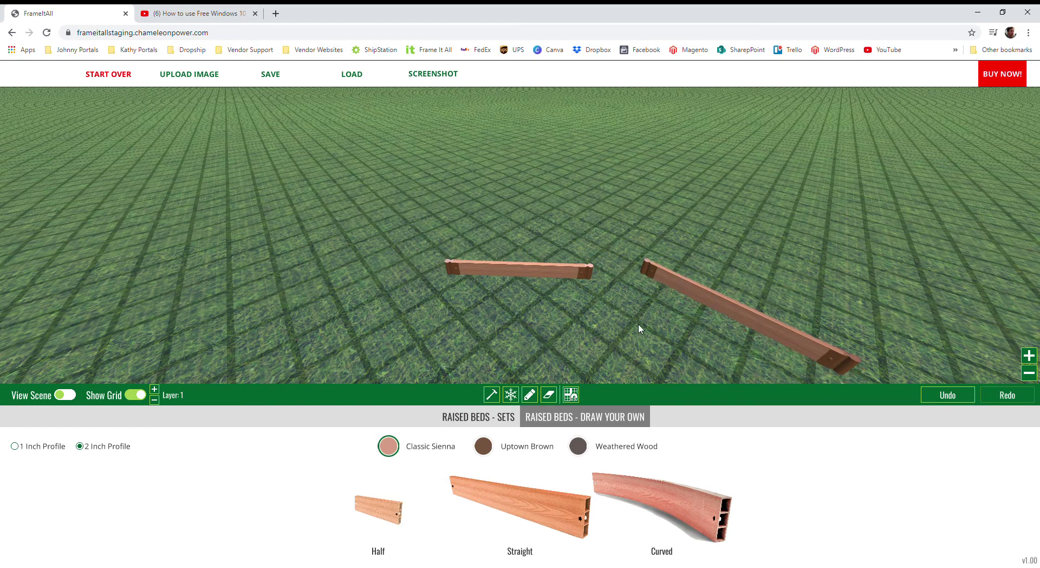
left_click_drag(640, 328, 594, 254)
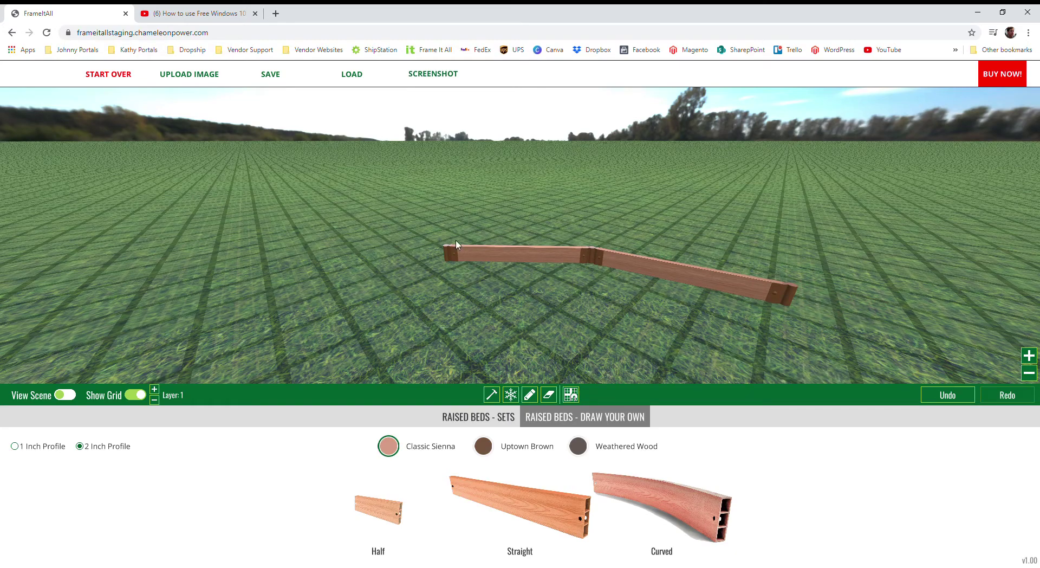
left_click_drag(457, 245, 520, 290)
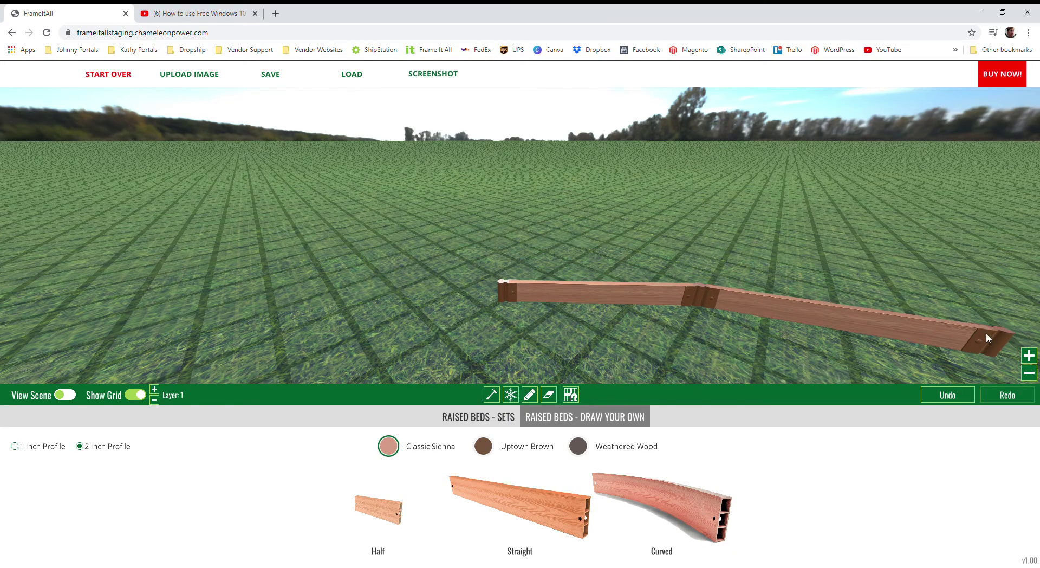
left_click_drag(987, 338, 482, 256)
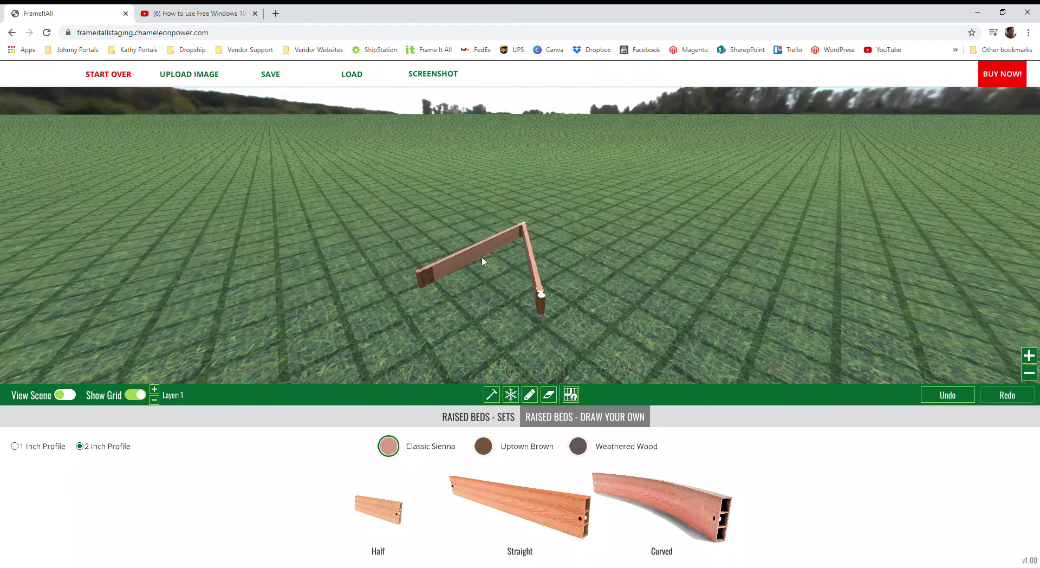
On Layer 2, place a straight board atop the right-hand board and set it there
left_click(154, 388)
left_click_drag(541, 492, 580, 254)
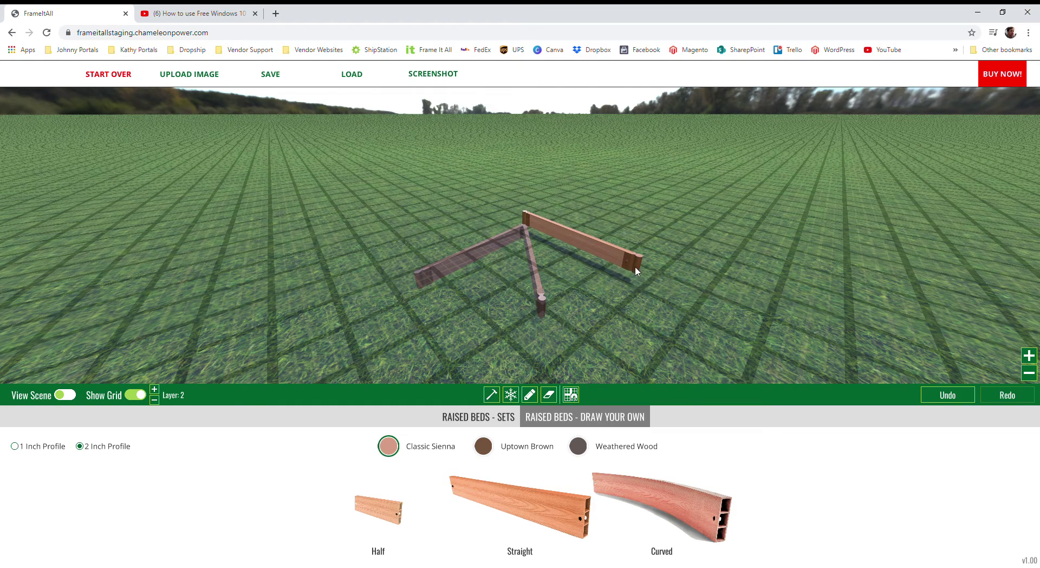
left_click_drag(636, 271, 558, 286)
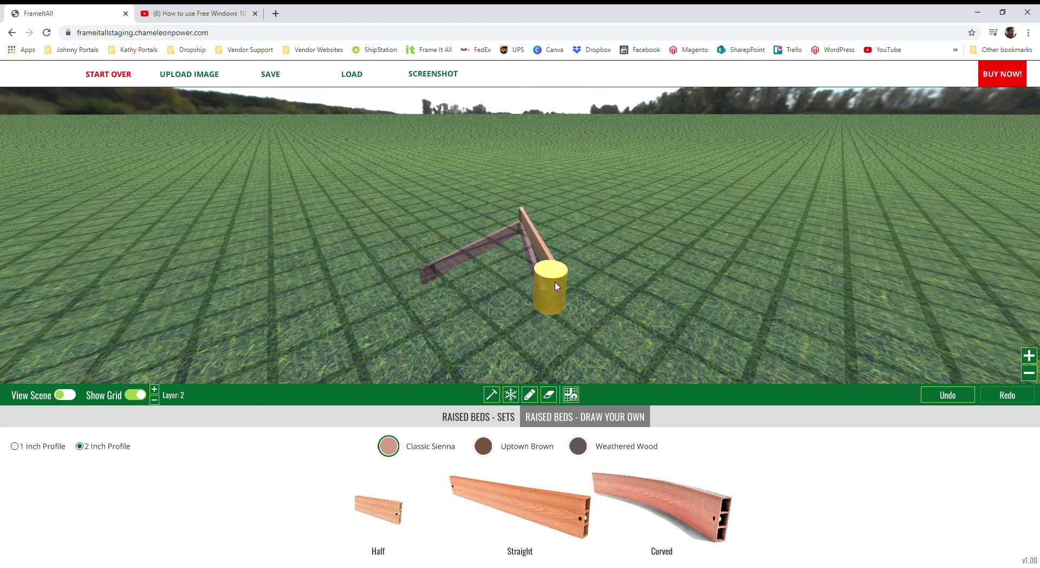
left_click(556, 286)
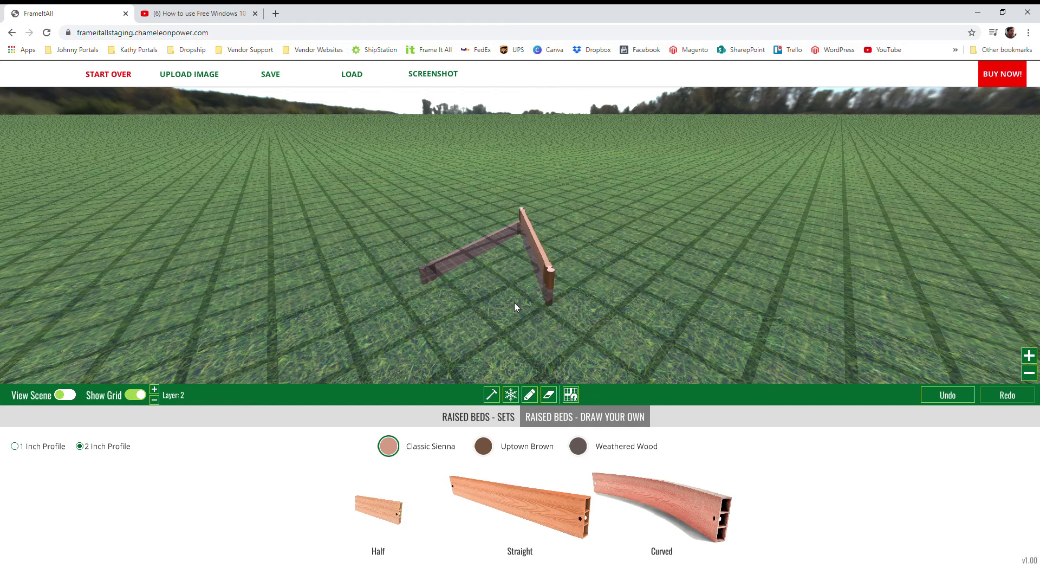
Return to Layer 1 and zoom in and out on the two-level corner bed
left_click(155, 399)
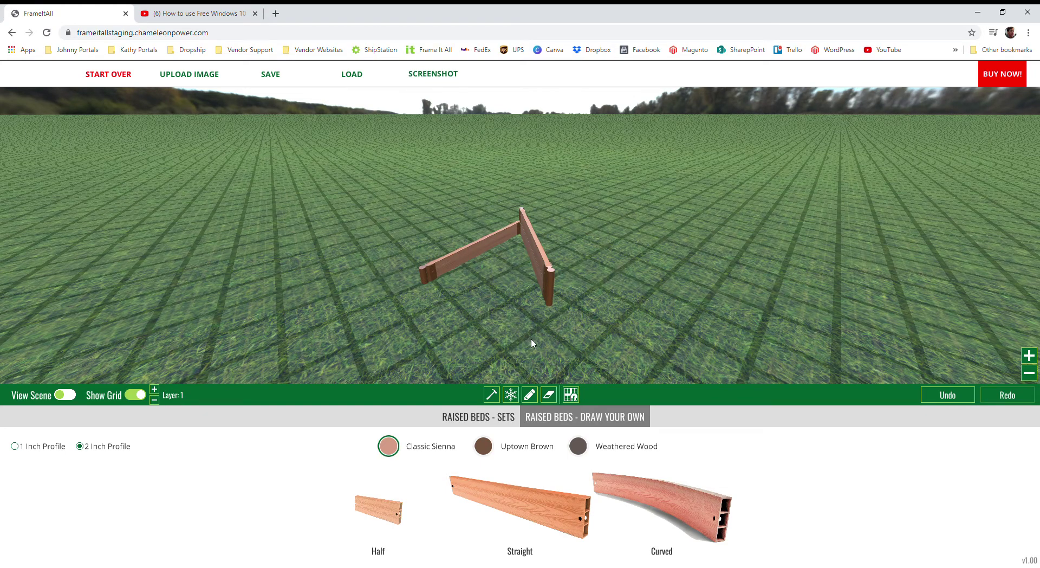
left_click(1030, 356)
left_click(1029, 373)
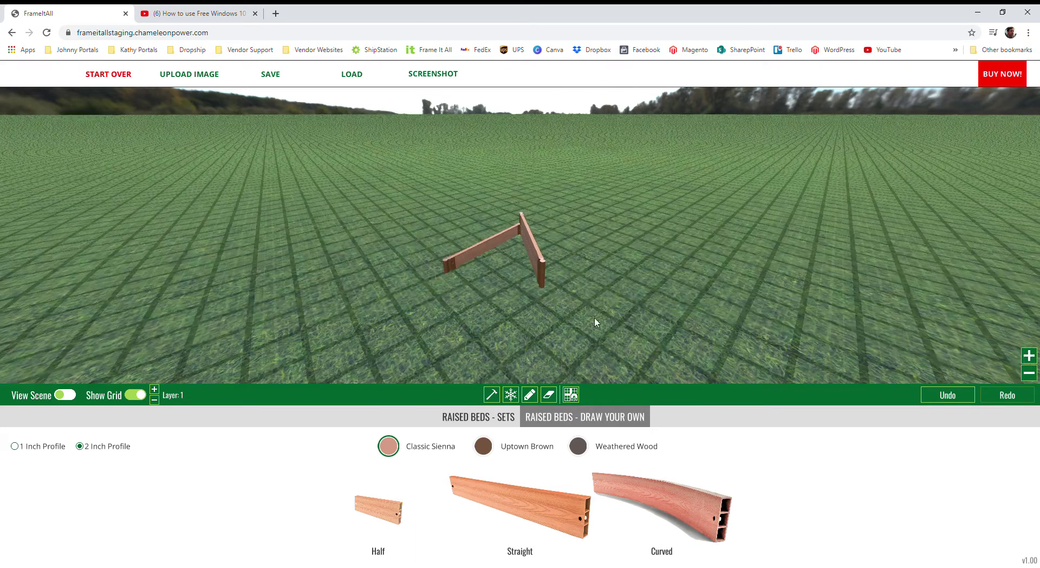
scroll(531, 295, "up", 2)
scroll(532, 294, "down", 2)
scroll(531, 295, "up", 2)
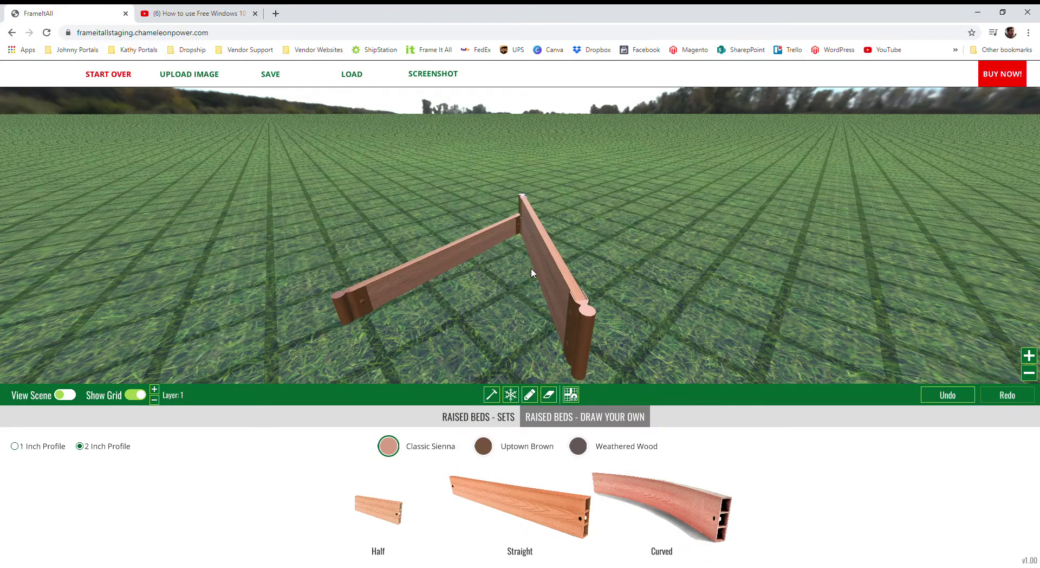
scroll(531, 270, "down", 3)
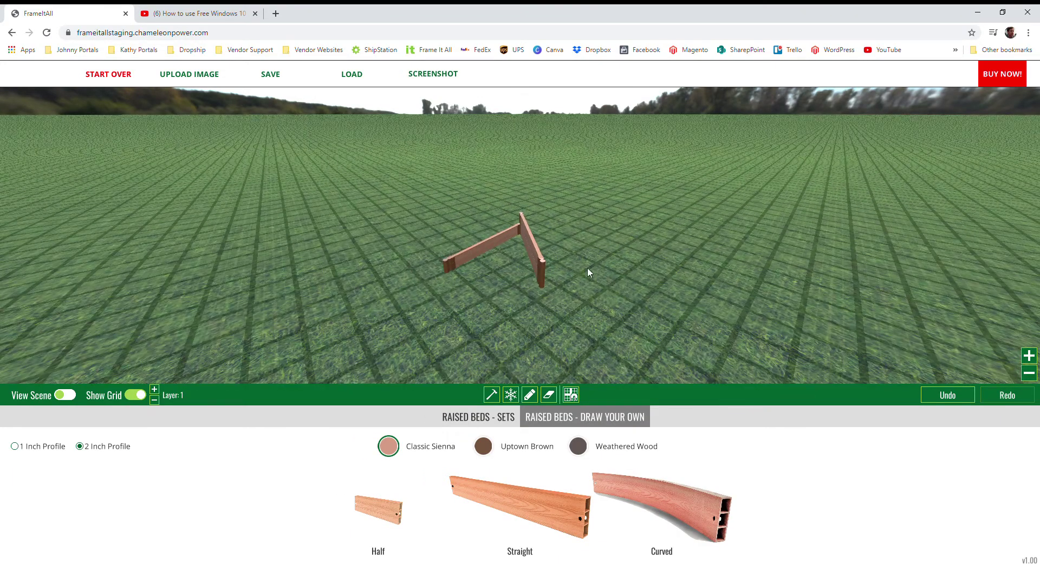
Orbit around the bed to inspect it, then clear the design with START OVER
left_click_drag(588, 268, 703, 262)
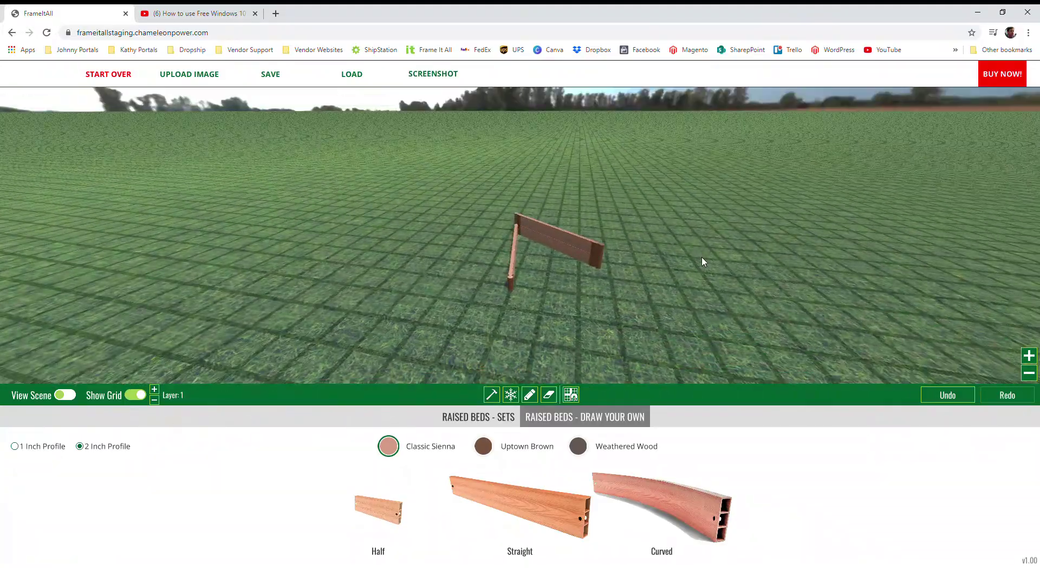
left_click_drag(619, 264, 575, 268)
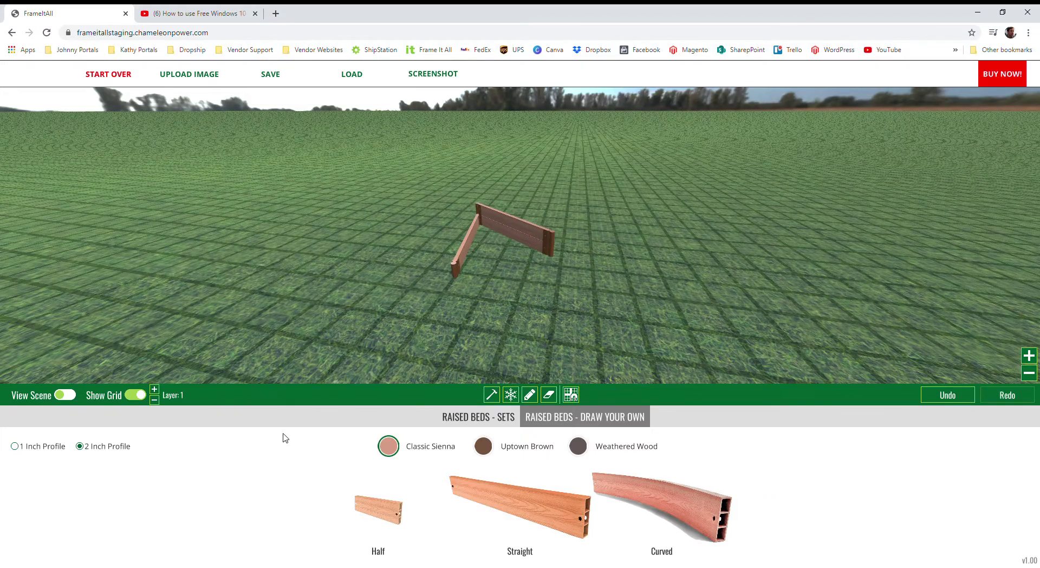
left_click(111, 75)
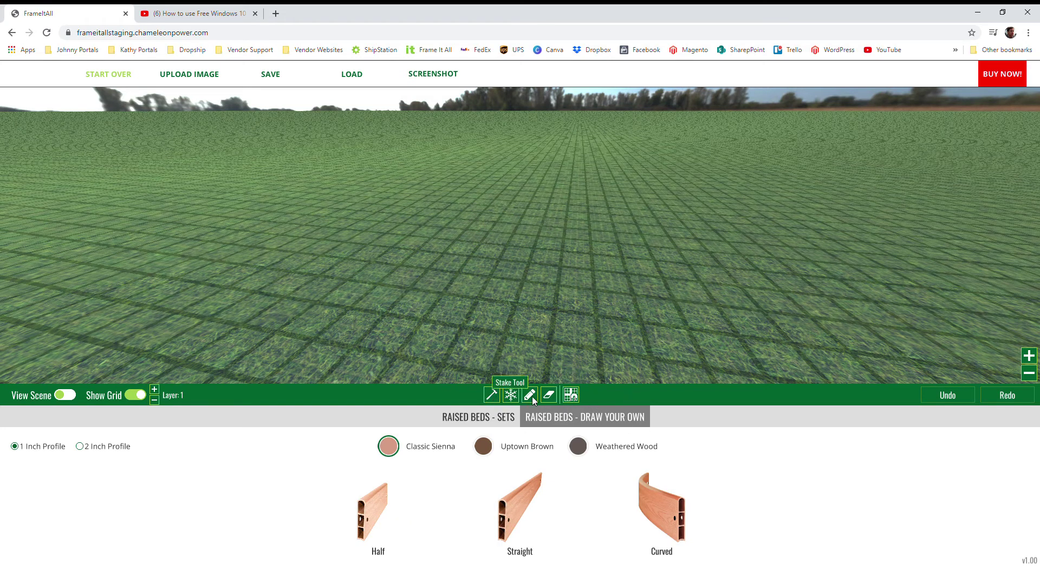
Place a straight board on the fresh lawn and hammer a stake into its left end
left_click_drag(521, 506, 522, 299)
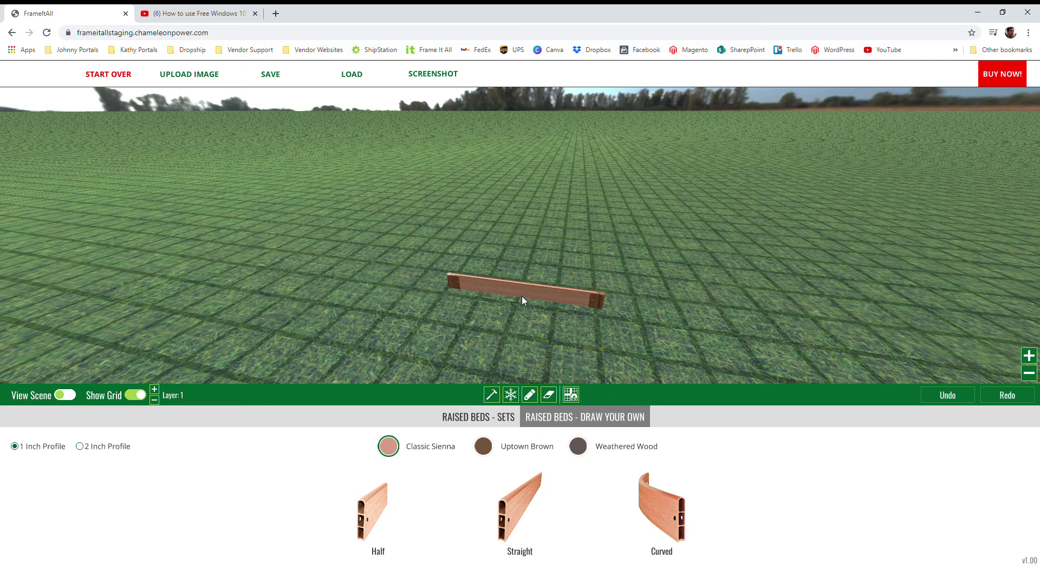
left_click(488, 399)
left_click(458, 298)
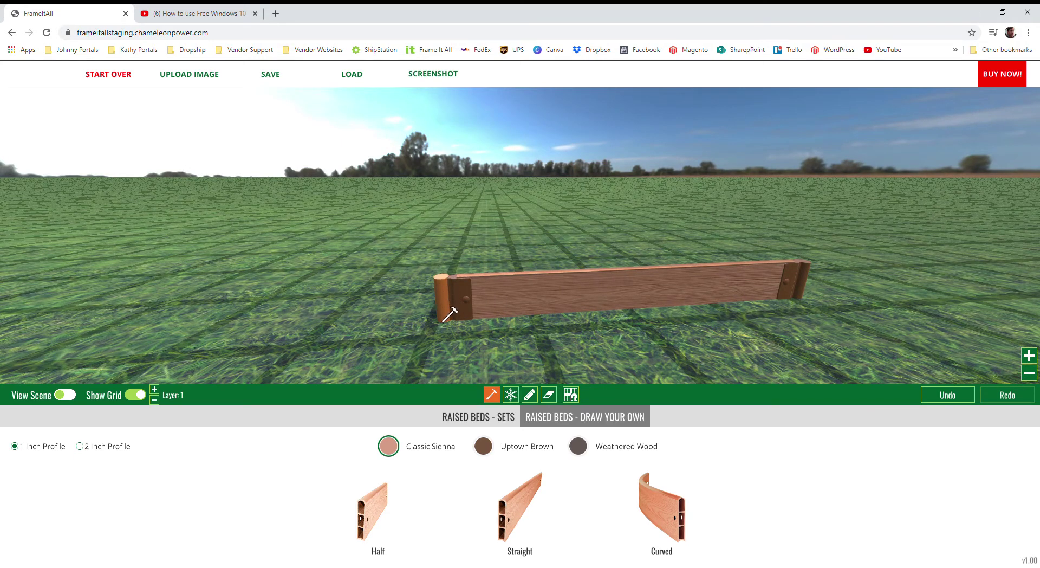
left_click(446, 318)
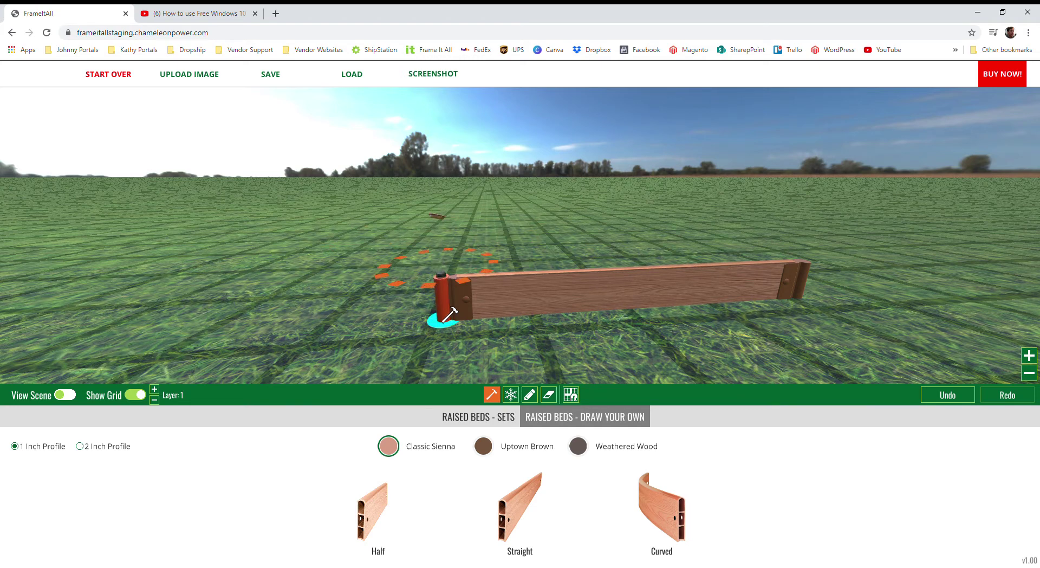
left_click(491, 394)
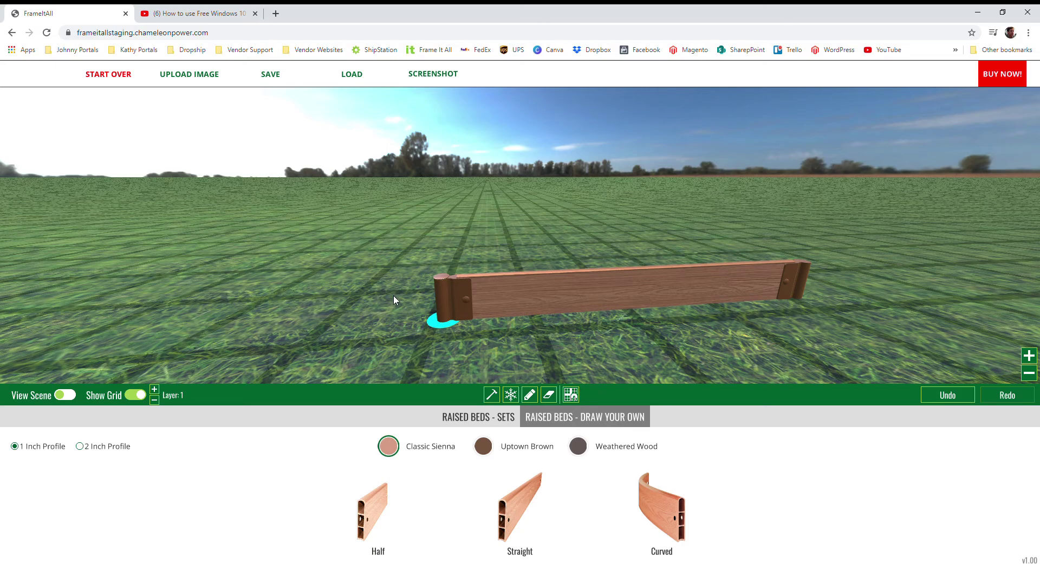
Swing the staked board around and set it diagonally farther back on the grass
scroll(634, 336, "down", 10)
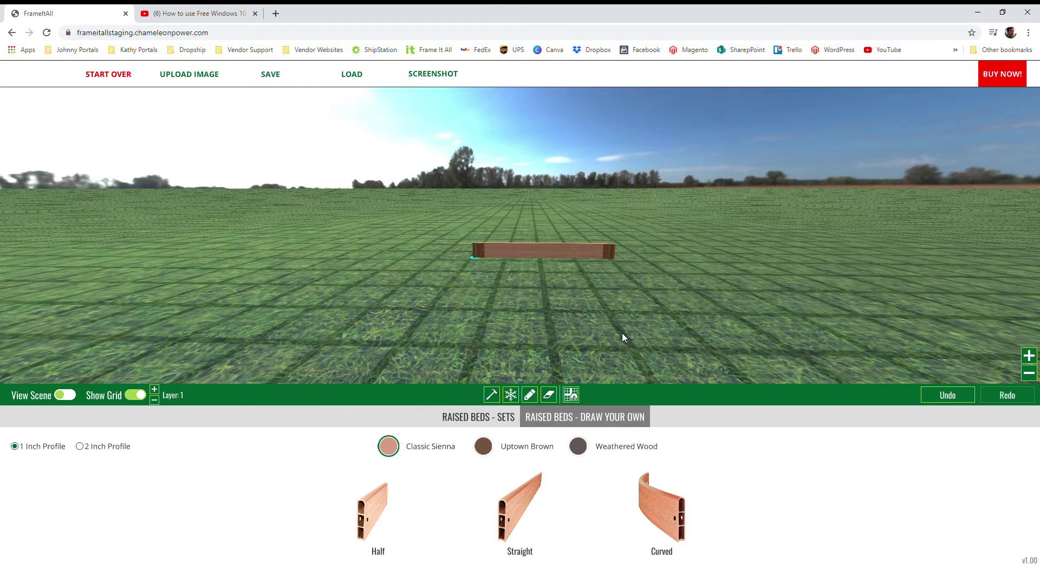
left_click_drag(608, 314, 579, 324)
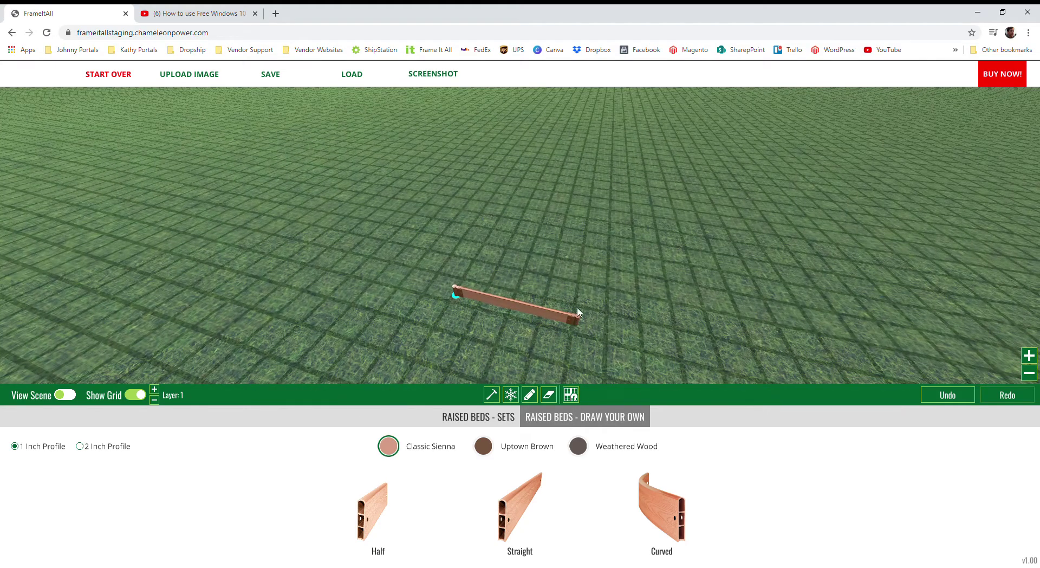
left_click_drag(512, 205, 454, 294)
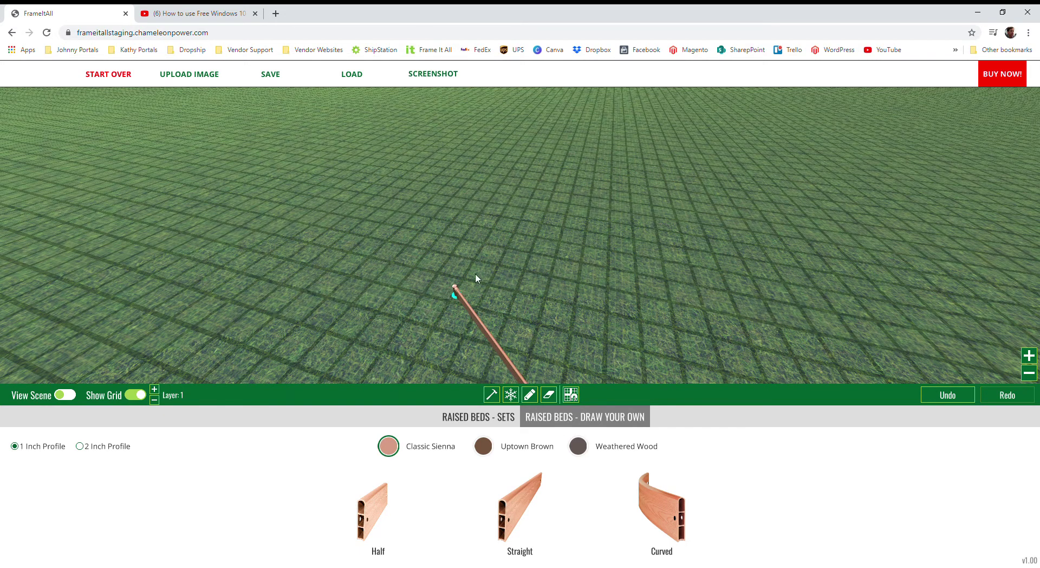
left_click_drag(492, 258, 547, 276)
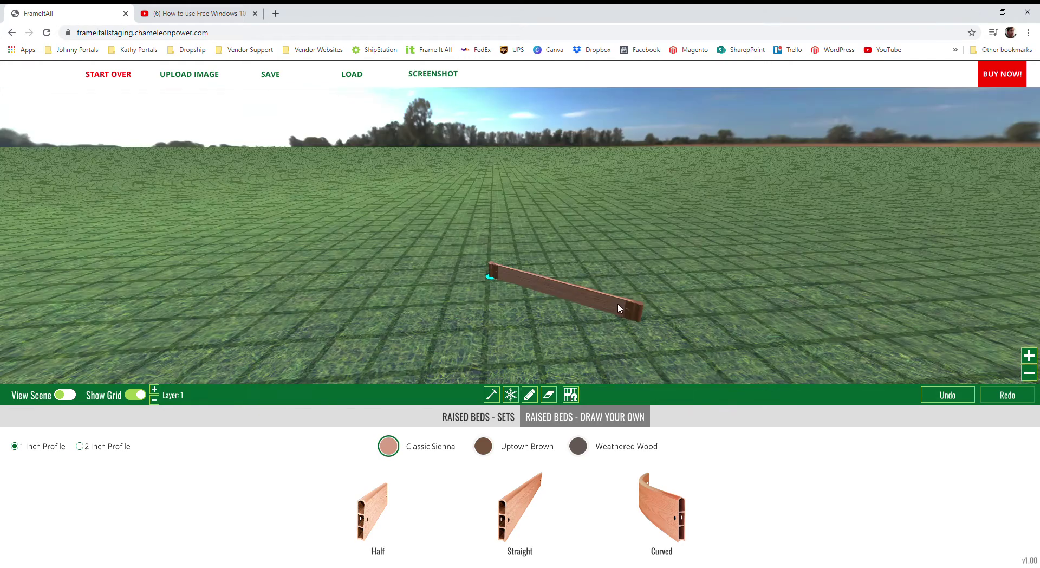
left_click_drag(384, 253, 581, 316)
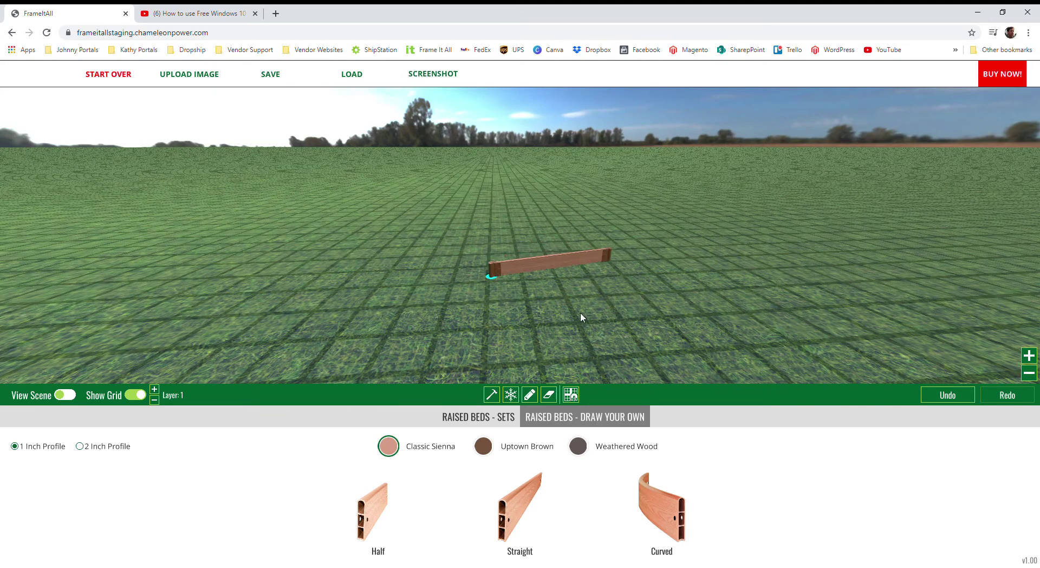
left_click(492, 396)
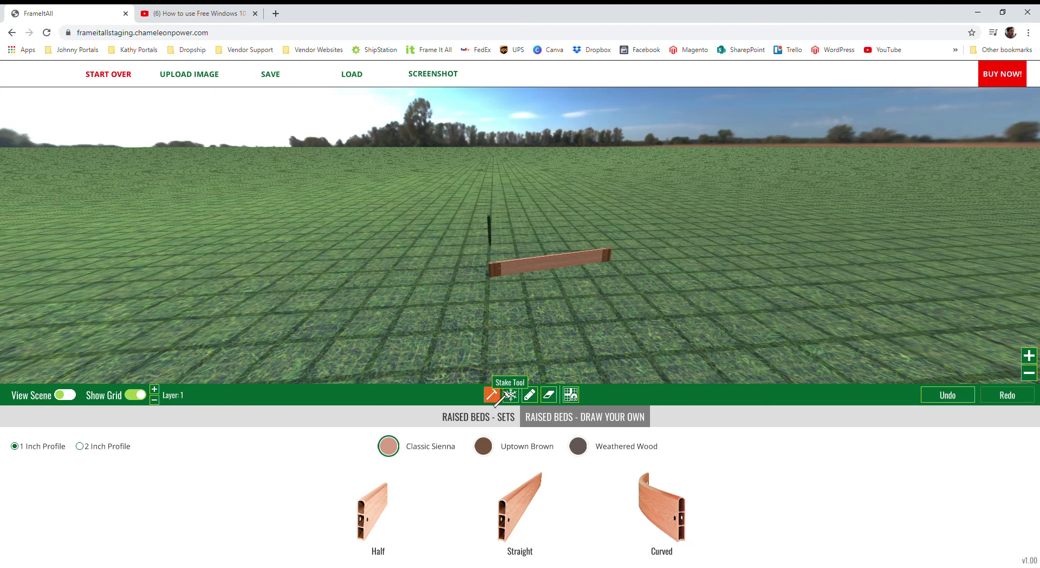
left_click(492, 394)
left_click_drag(561, 224, 425, 314)
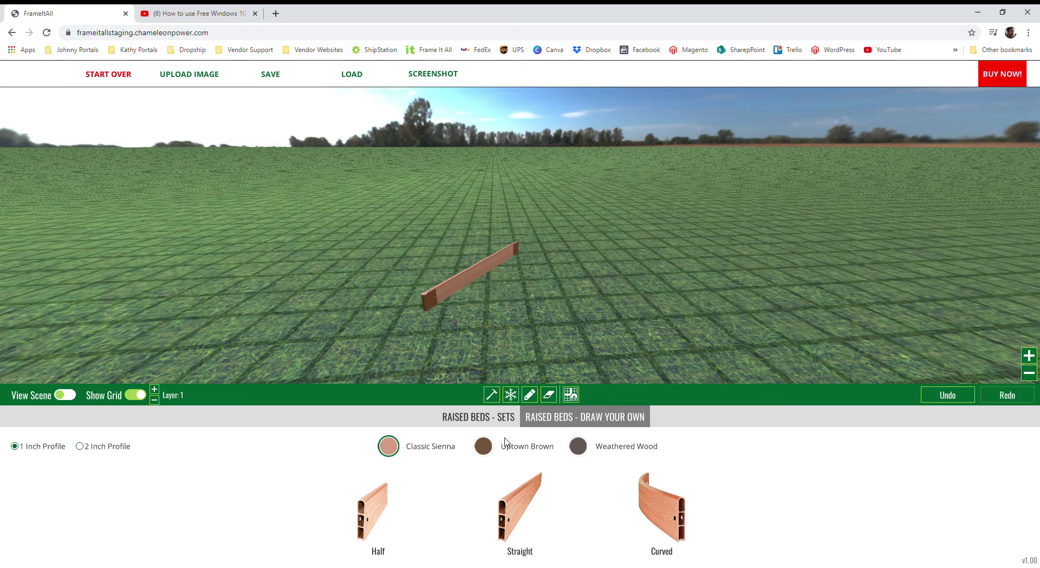
left_click(492, 394)
left_click(495, 395)
Attach a second straight board, add another on Layer 2, then clear the design
mouse_move(502, 487)
left_mouse_down()
mouse_move(374, 308)
mouse_move(316, 310)
mouse_move(336, 324)
left_mouse_up()
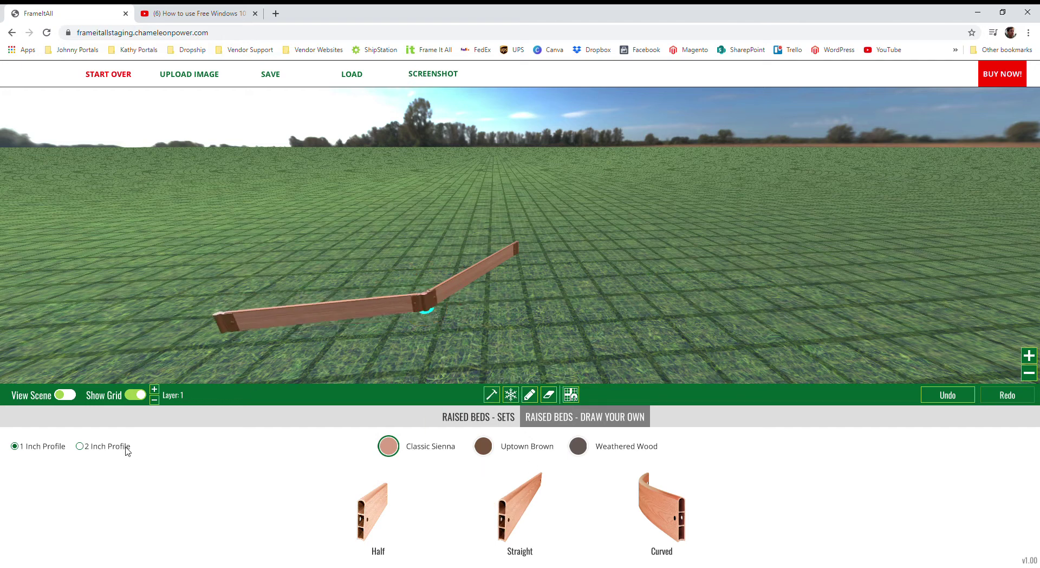
left_click(155, 390)
mouse_move(519, 506)
left_mouse_down()
mouse_move(501, 260)
mouse_move(509, 306)
mouse_move(512, 290)
left_mouse_up()
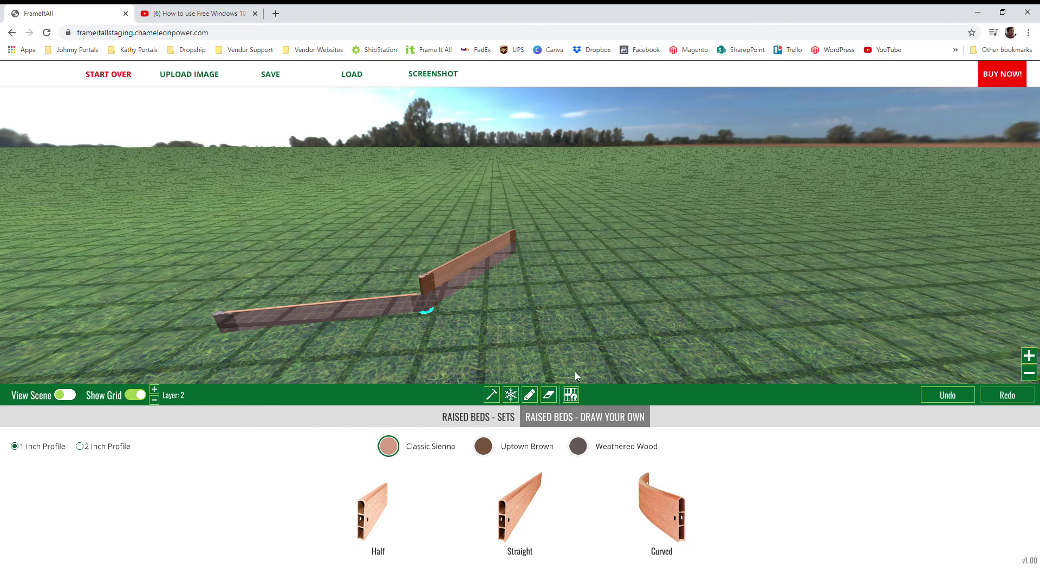
left_click(87, 77)
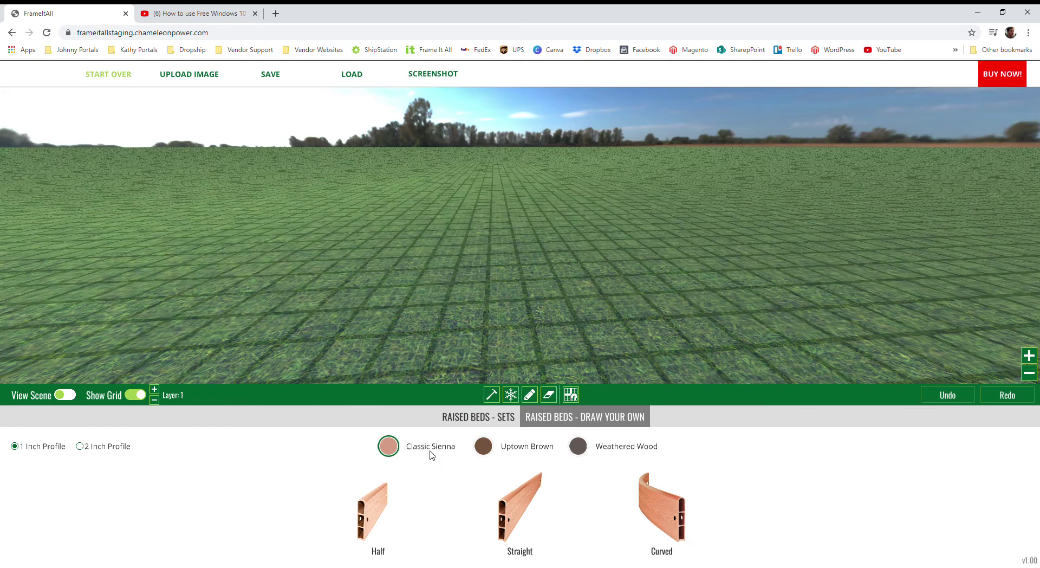
Place two joined straight boards on the grass and freeze them as one structure
left_click_drag(500, 501, 493, 304)
left_click_drag(529, 526, 571, 334)
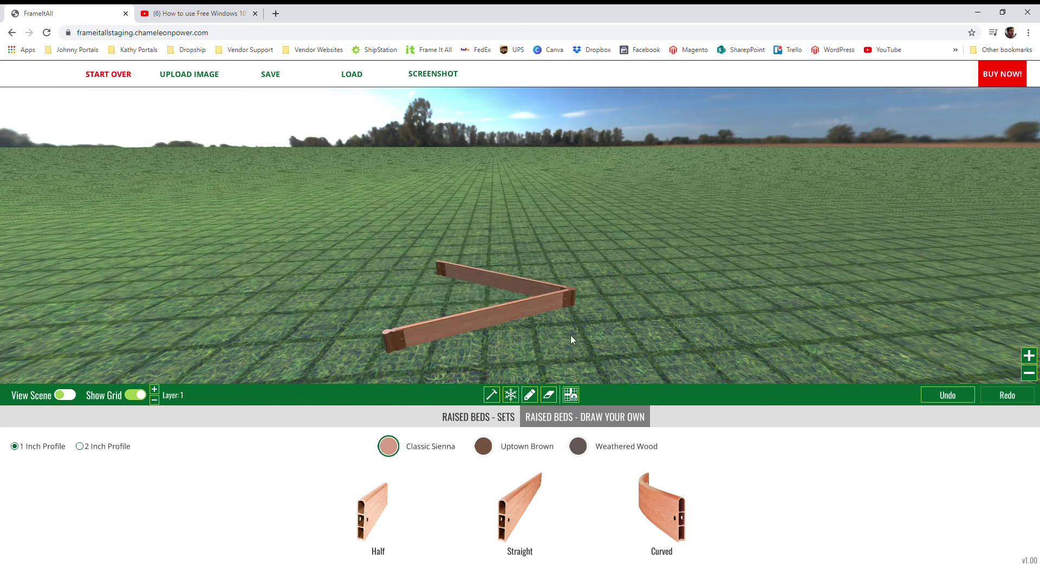
left_click(514, 397)
left_click(502, 322)
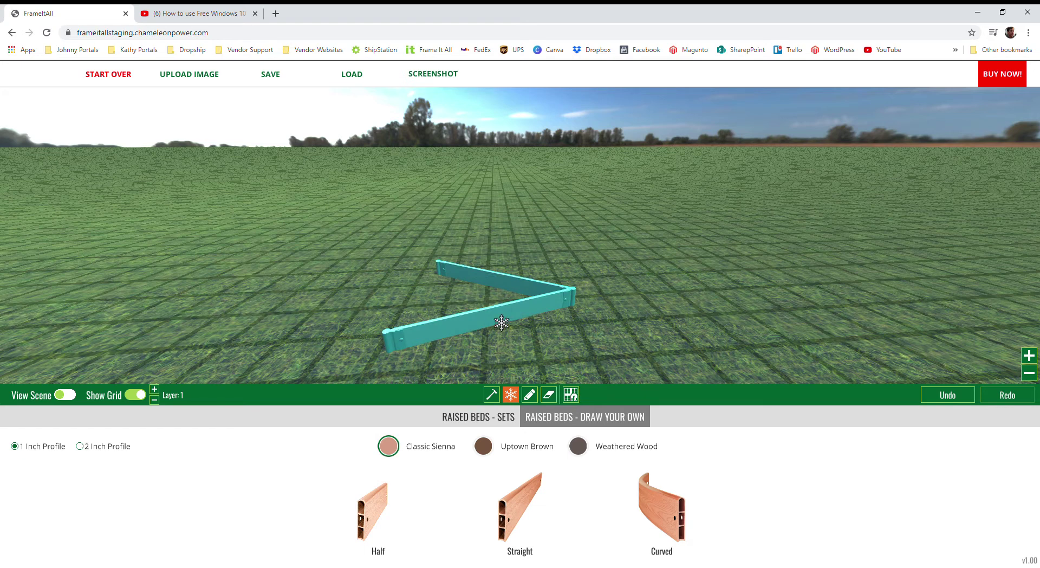
Move the frozen bed left and rotate it lower as a single piece
left_click(502, 323)
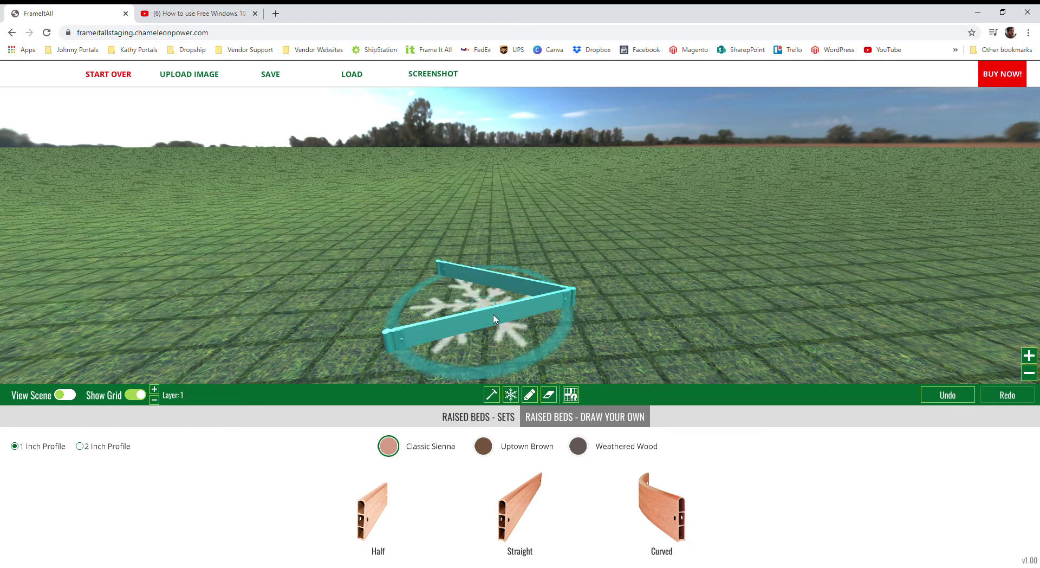
left_click_drag(538, 369, 573, 243)
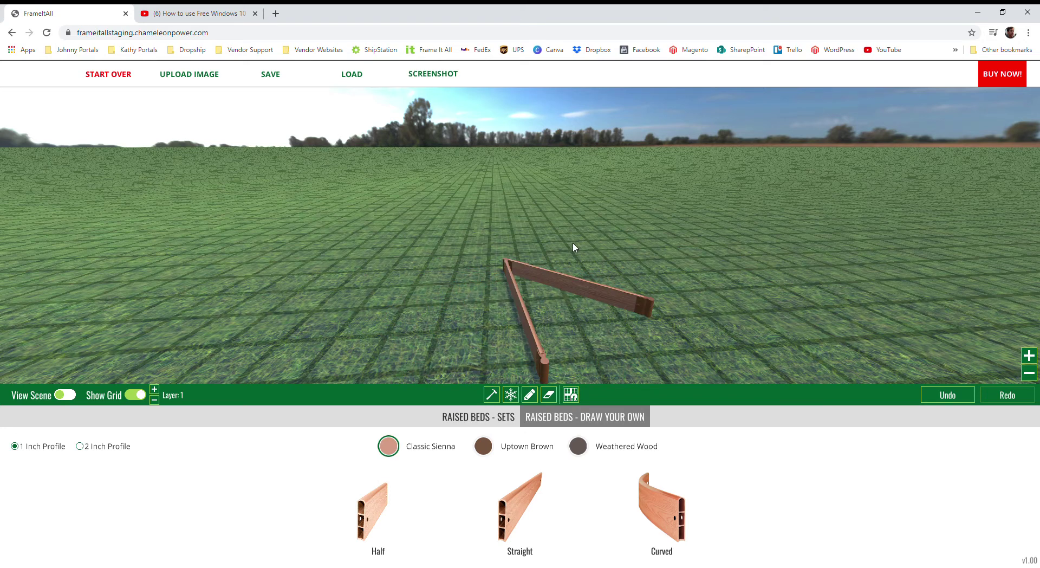
left_click(561, 284)
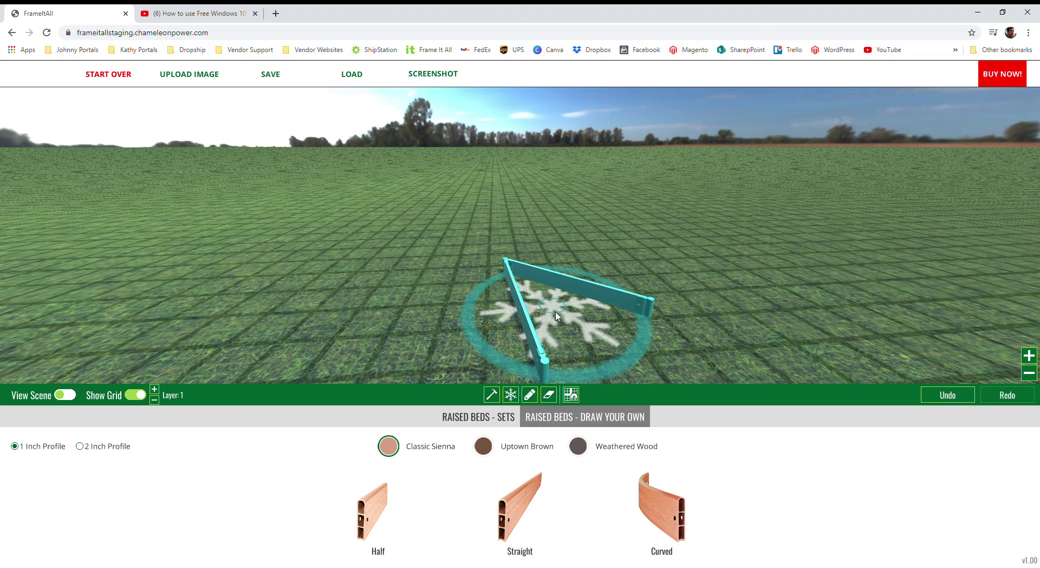
left_click_drag(556, 315, 407, 267)
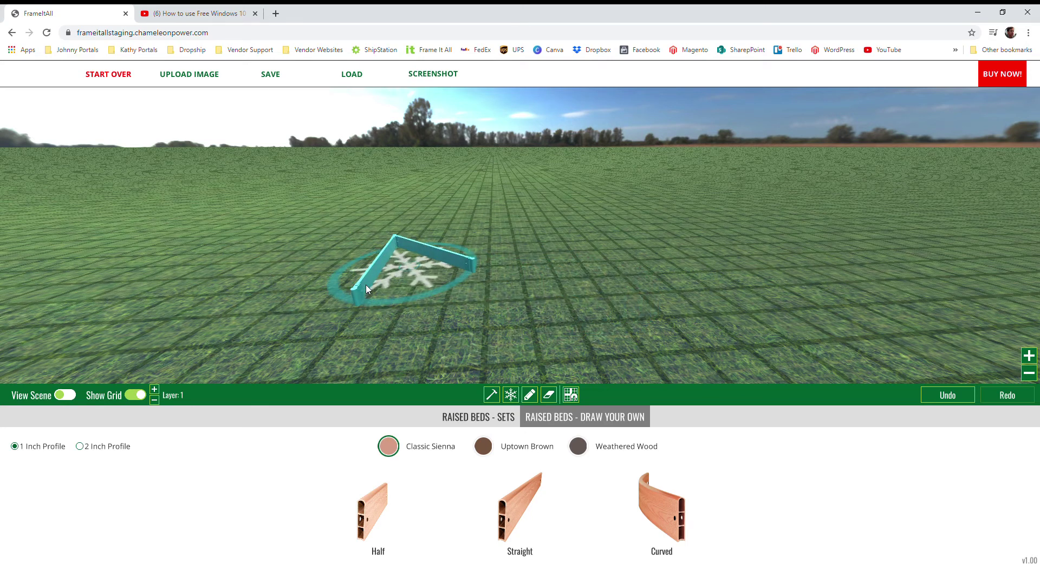
left_click_drag(341, 294, 373, 303)
Unfreeze the bed, widen the angle between its boards, and clear the design
left_click(513, 395)
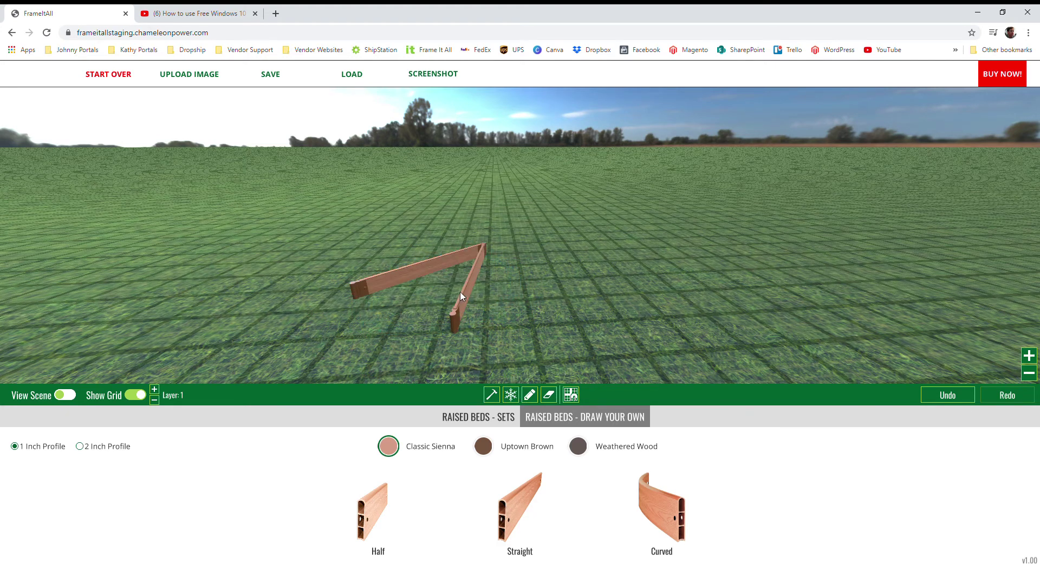
left_click_drag(464, 323, 429, 262)
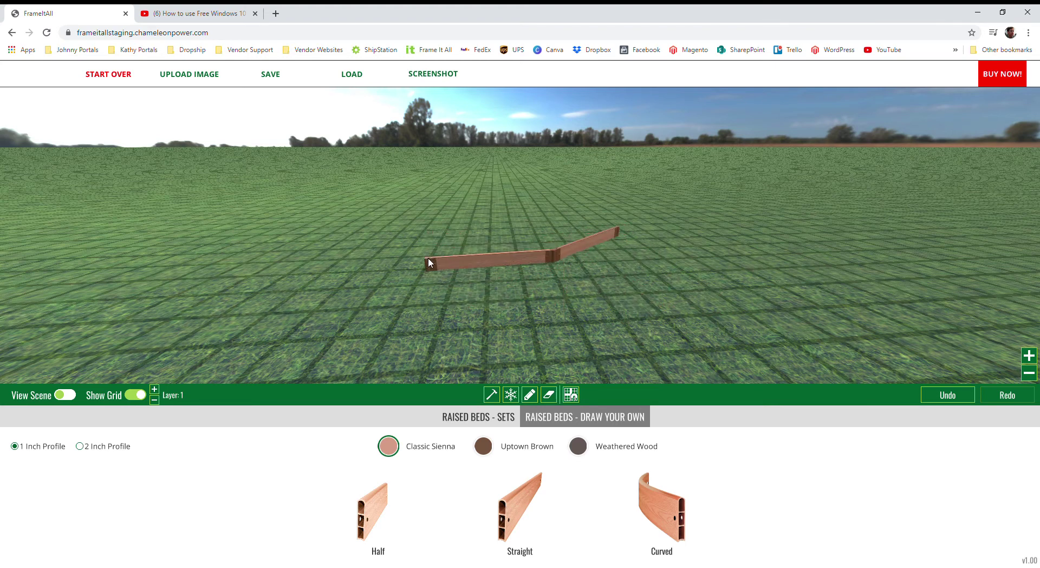
left_click(122, 84)
With the Auto Fit pencil, sketch a long looping bed outline across the grass
left_click(530, 394)
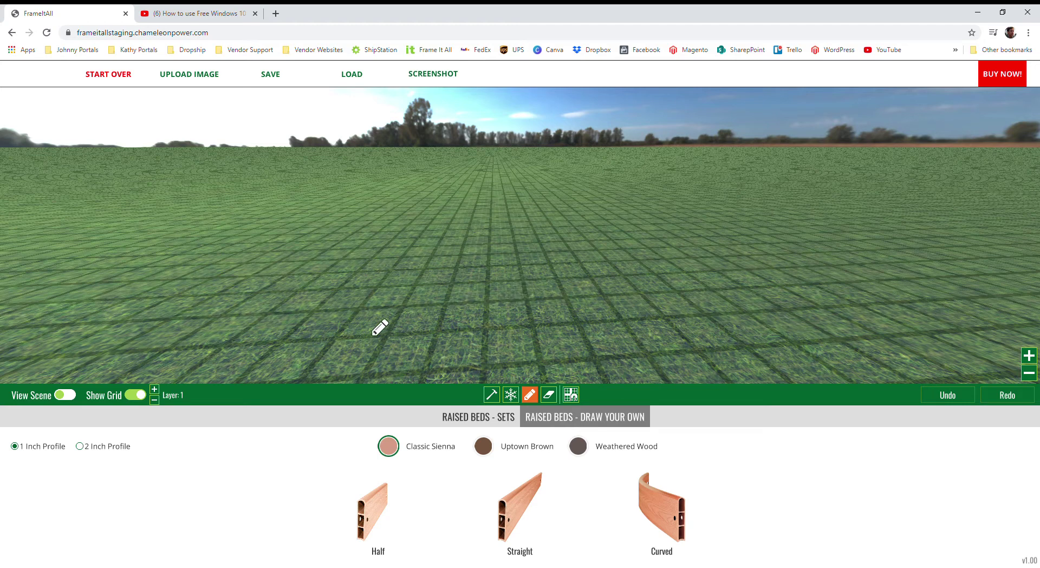
mouse_move(361, 323)
left_mouse_down()
mouse_move(531, 336)
mouse_move(694, 301)
mouse_move(824, 310)
mouse_move(870, 279)
mouse_move(848, 241)
mouse_move(774, 215)
mouse_move(647, 262)
mouse_move(512, 294)
mouse_move(434, 289)
mouse_move(388, 264)
mouse_move(347, 260)
mouse_move(305, 273)
mouse_move(221, 349)
mouse_move(199, 353)
mouse_move(143, 337)
mouse_move(100, 299)
mouse_move(98, 279)
mouse_move(126, 244)
mouse_move(198, 228)
mouse_move(290, 228)
mouse_move(384, 247)
mouse_move(468, 222)
mouse_move(559, 252)
mouse_move(715, 201)
mouse_move(787, 201)
mouse_move(829, 209)
mouse_move(886, 249)
mouse_move(916, 318)
mouse_move(845, 374)
mouse_move(552, 372)
mouse_move(303, 350)
left_mouse_up()
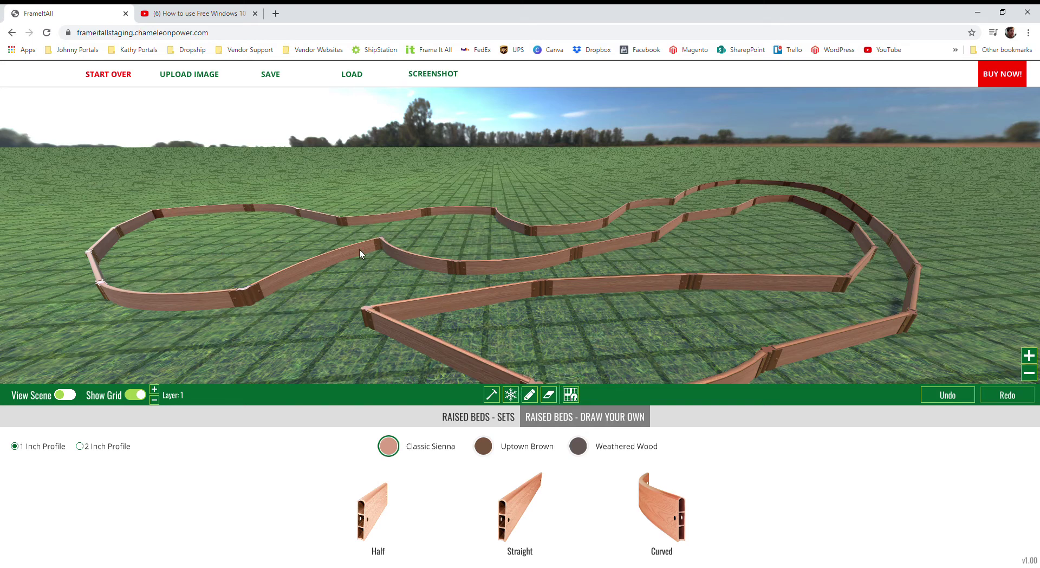
left_click(549, 396)
Erase seven boards of the looping outline one by one, then turn the eraser off
left_click(454, 311)
left_click(672, 293)
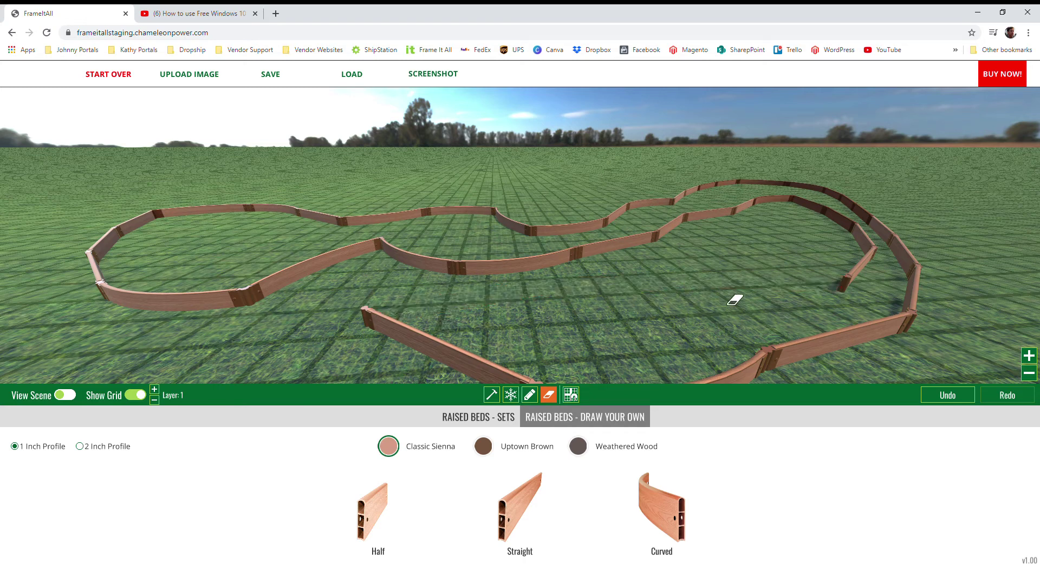
left_click(860, 278)
left_click(626, 250)
left_click(515, 264)
left_click(401, 266)
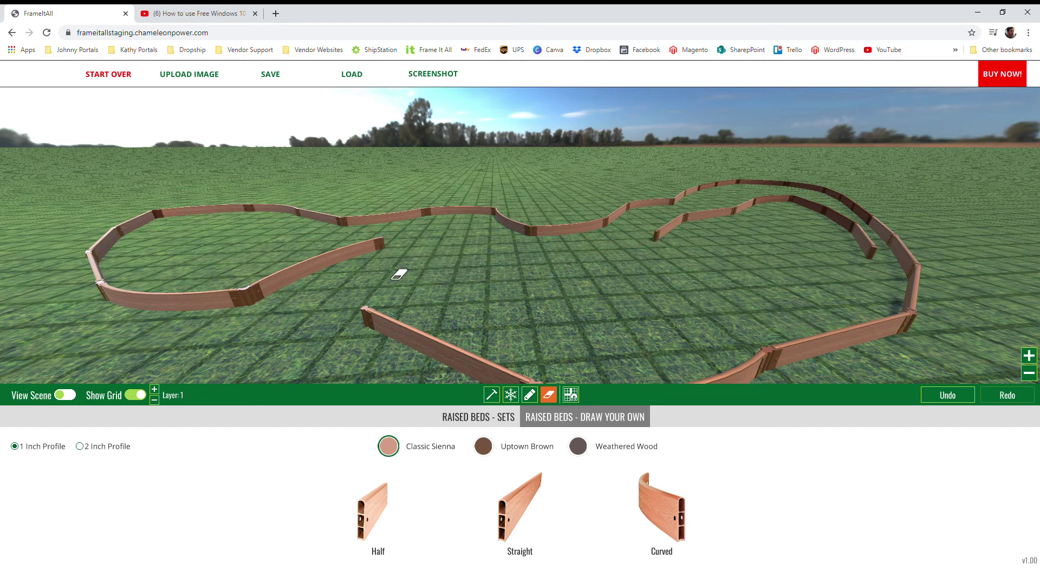
left_click(332, 262)
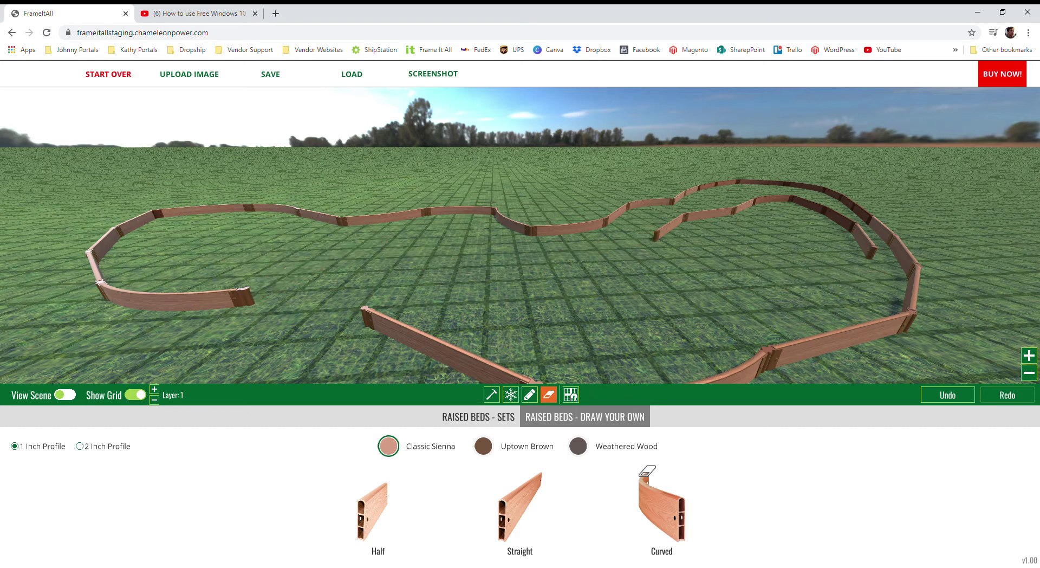
left_click(549, 394)
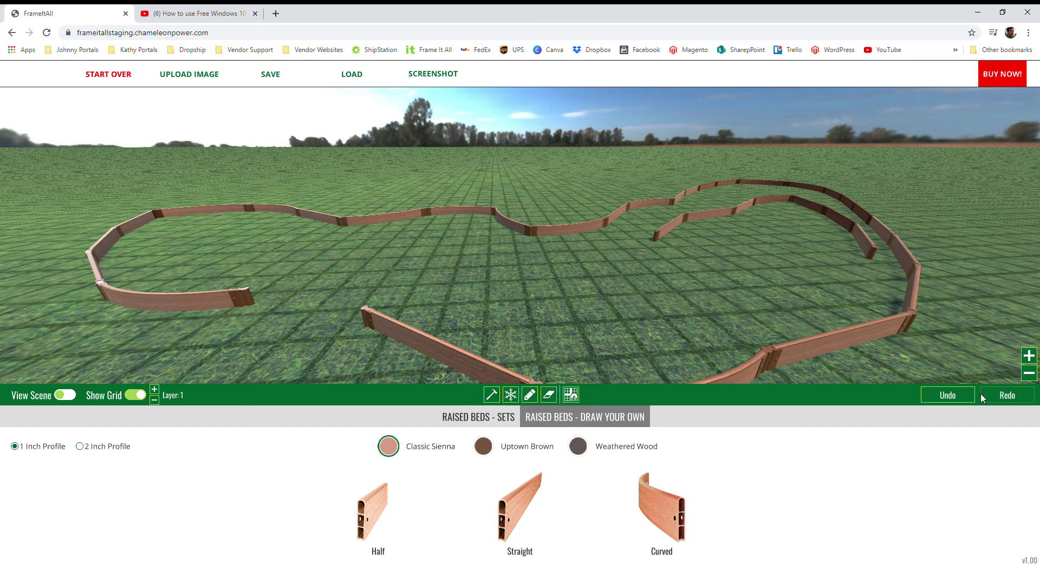
Restore all seven erased boards by undoing the deletions
left_click(947, 395)
left_click(947, 395)
left_click(947, 395)
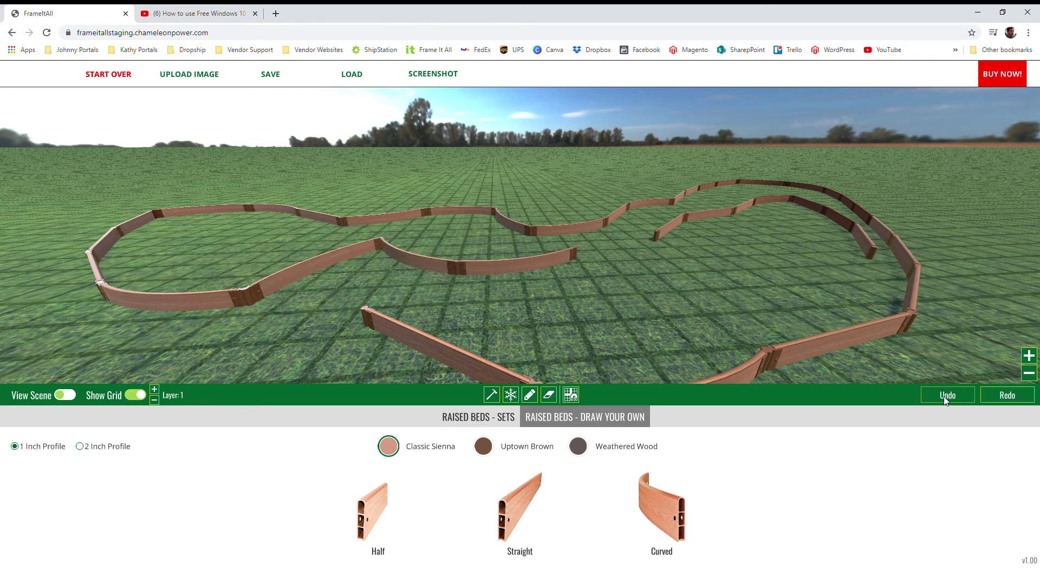
left_click(946, 399)
left_click(945, 399)
left_click(945, 398)
left_click(945, 399)
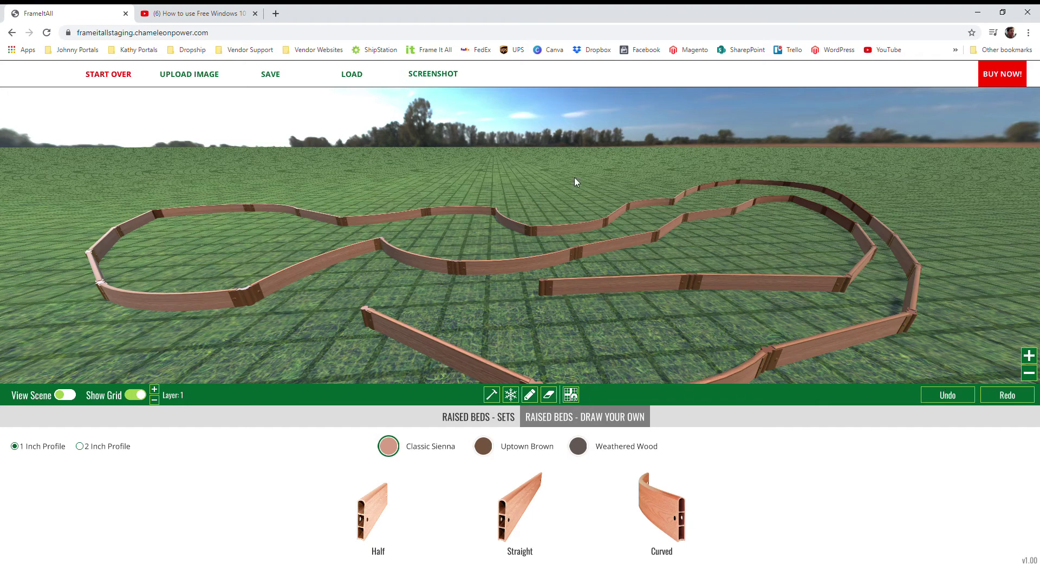
Freeze the whole layout and erase it in one go, leaving the lawn empty
left_click(511, 394)
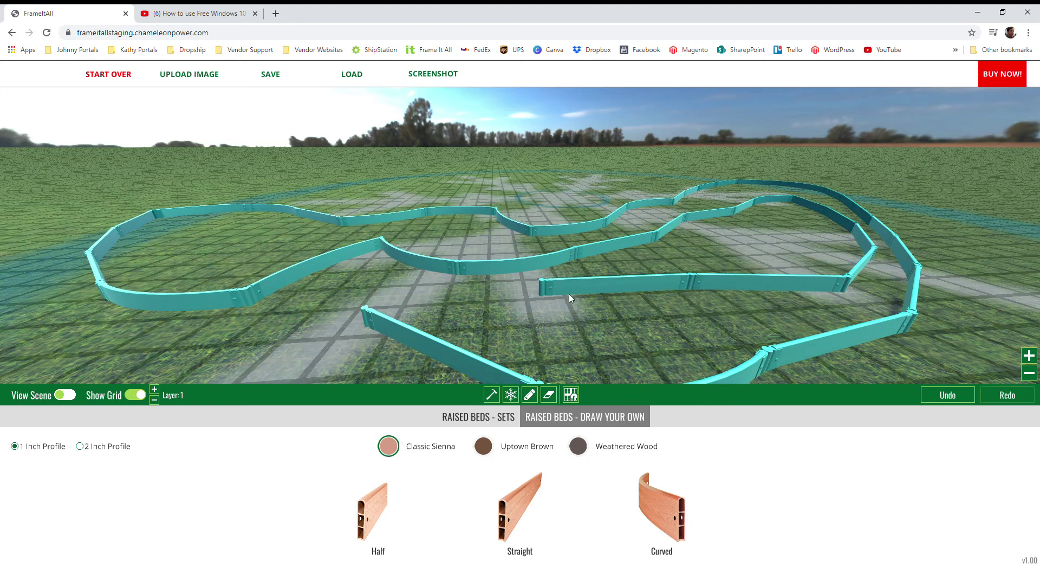
left_click(549, 394)
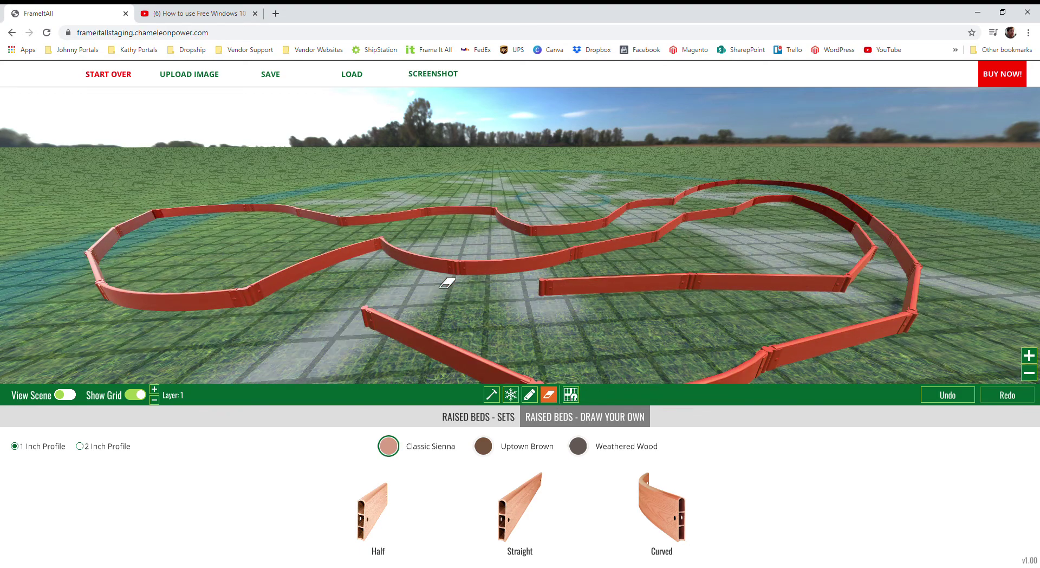
left_click(491, 281)
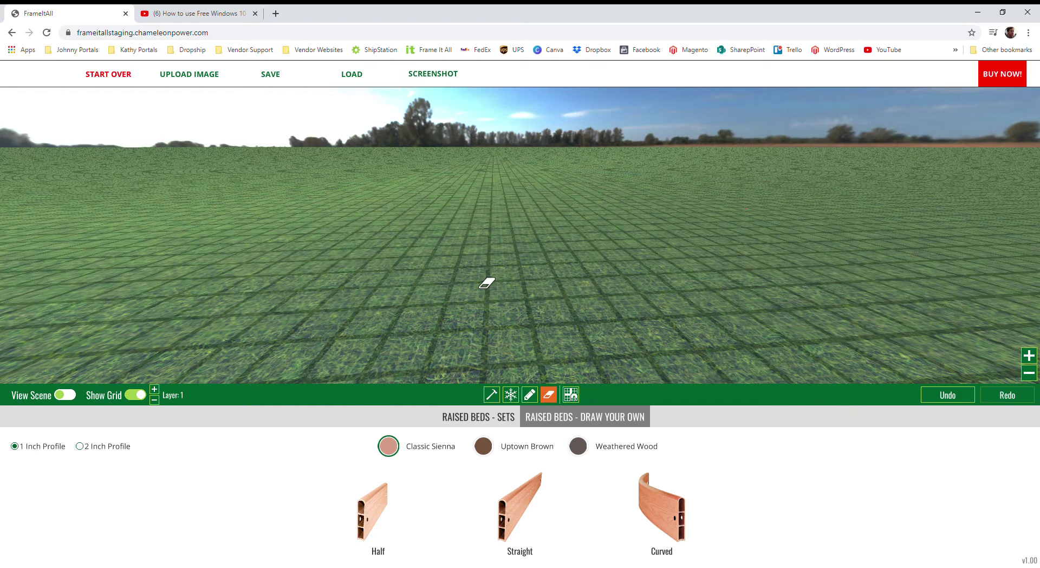
left_click(549, 394)
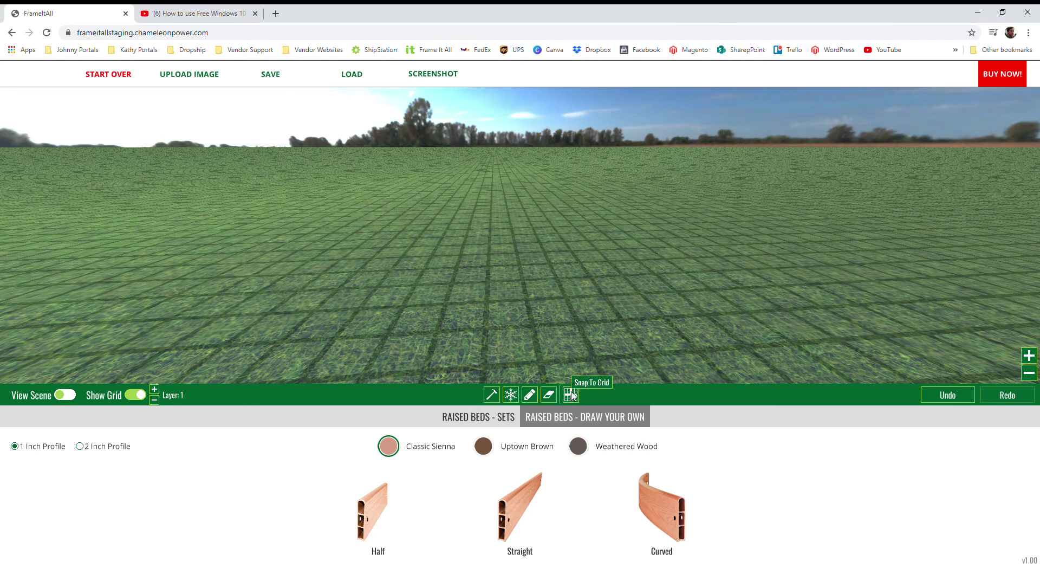
left_click(571, 394)
left_click_drag(514, 509, 559, 307)
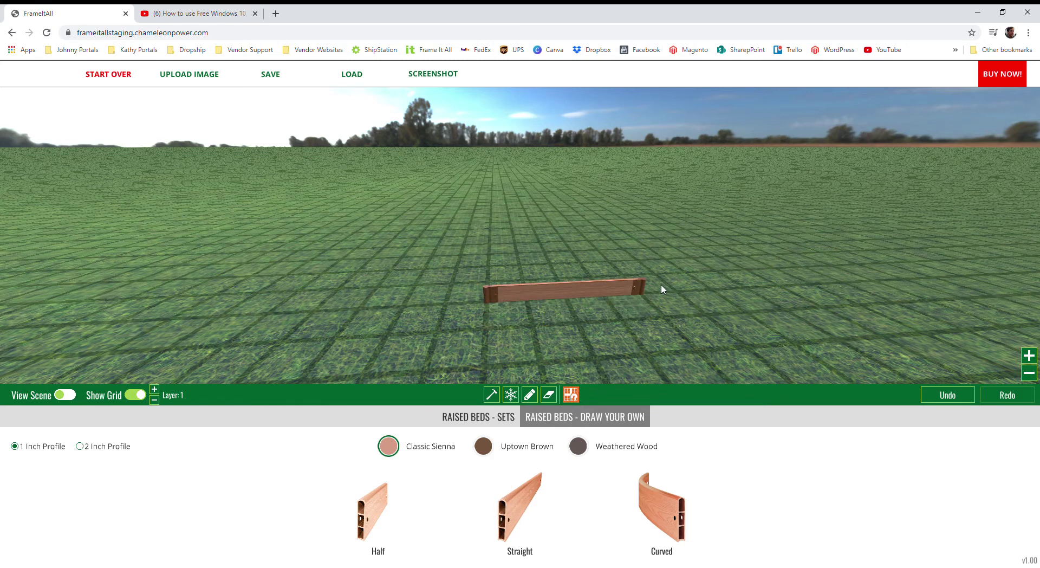
left_click_drag(640, 295, 492, 325)
left_click(492, 395)
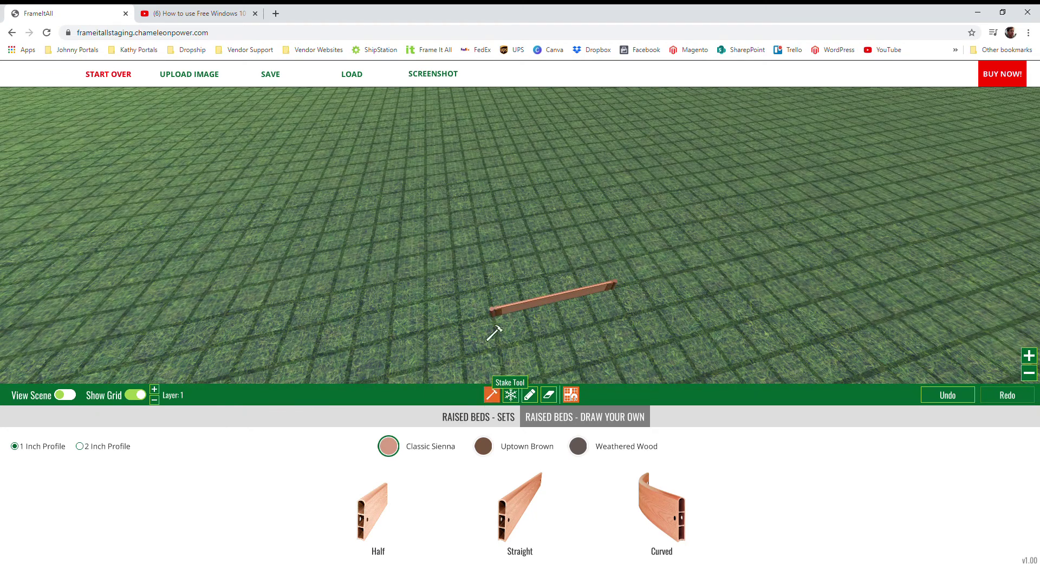
left_click(492, 313)
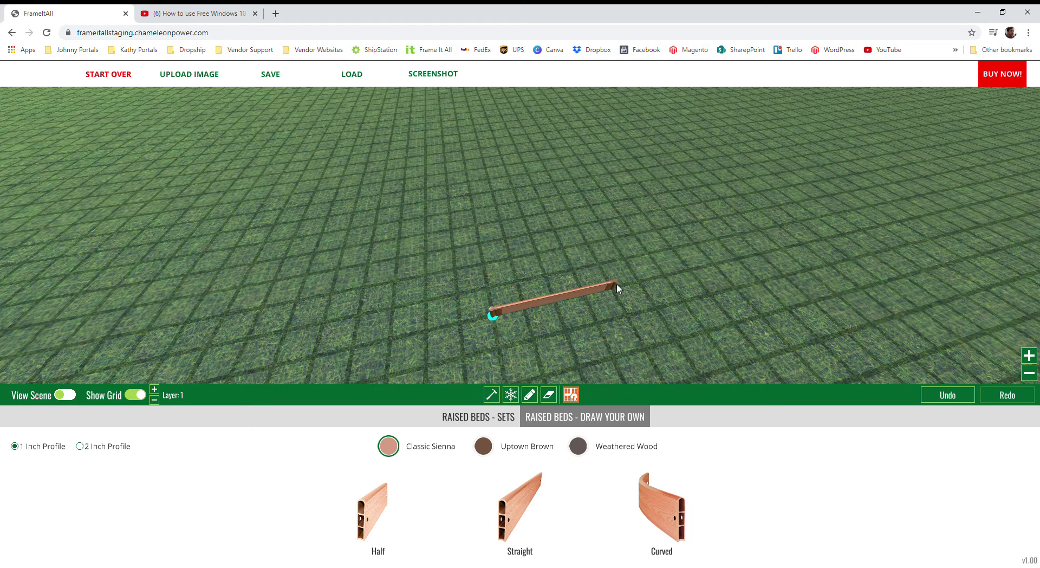
mouse_move(601, 269)
left_mouse_down()
mouse_move(537, 206)
mouse_move(466, 178)
left_mouse_up()
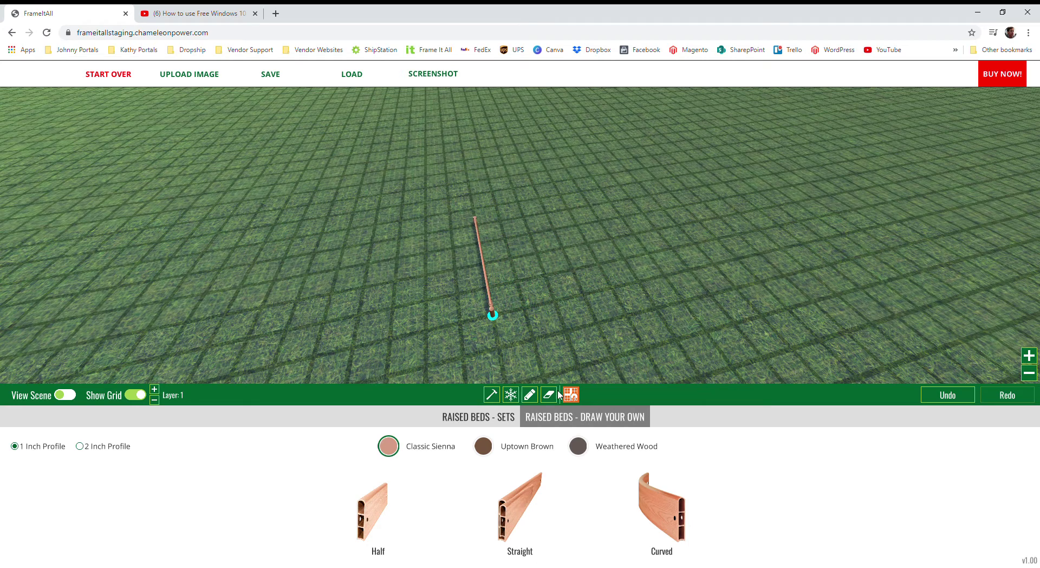
left_click_drag(518, 511, 509, 290)
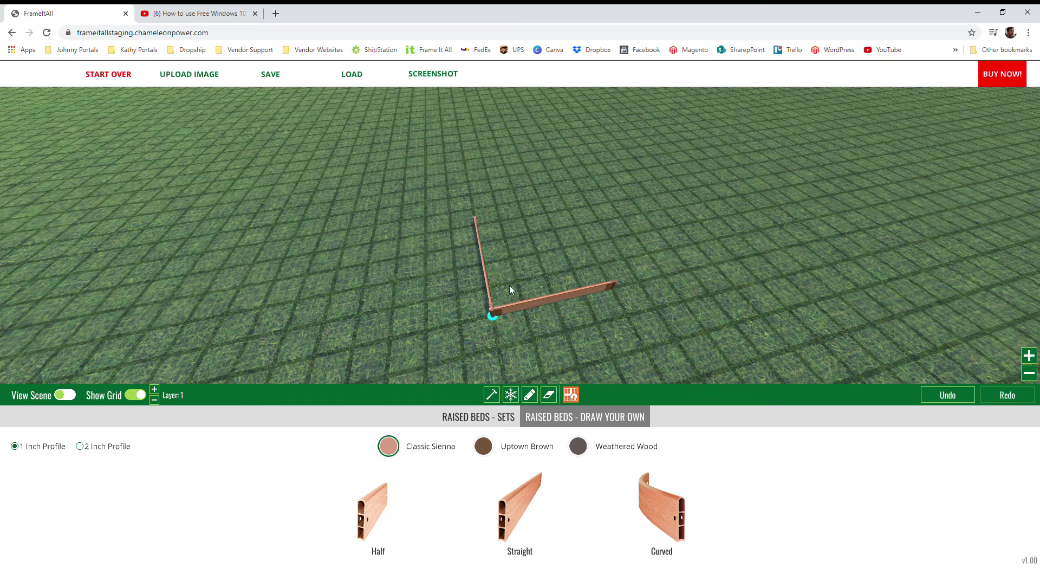
left_click(489, 398)
left_click(476, 223)
left_click(497, 400)
left_click_drag(613, 280, 601, 310)
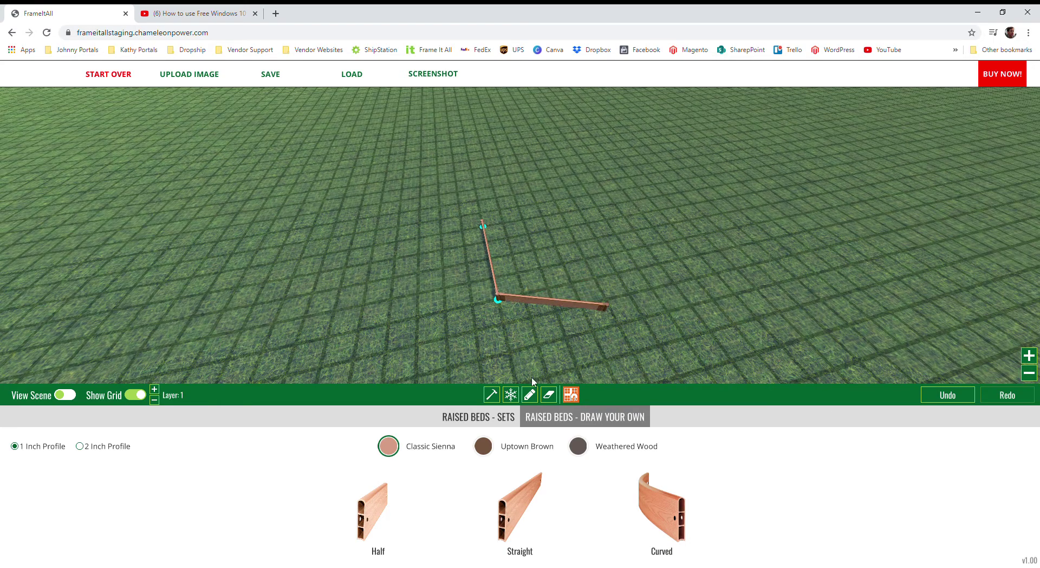
left_click(571, 395)
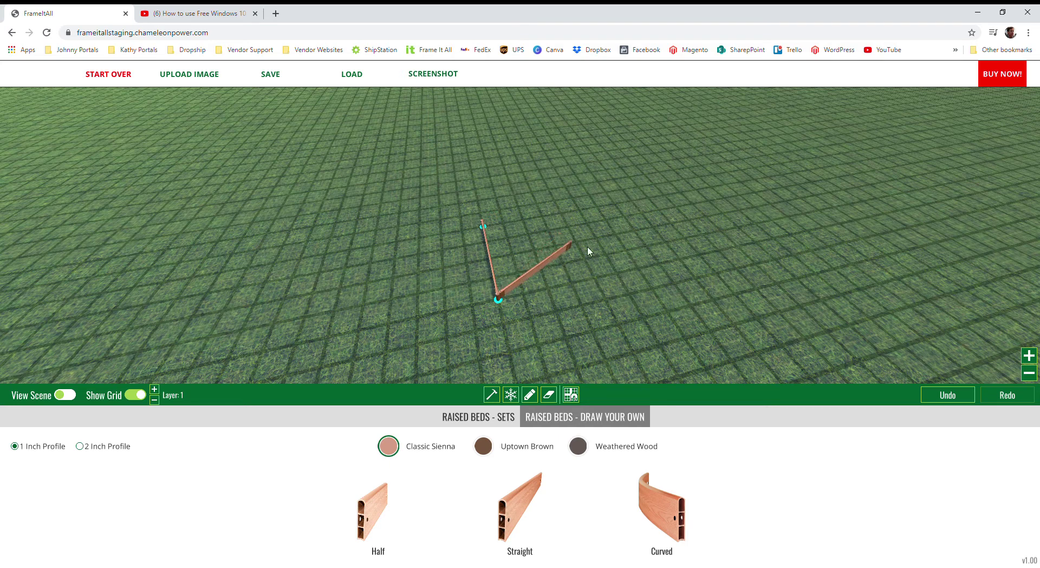
key("g")
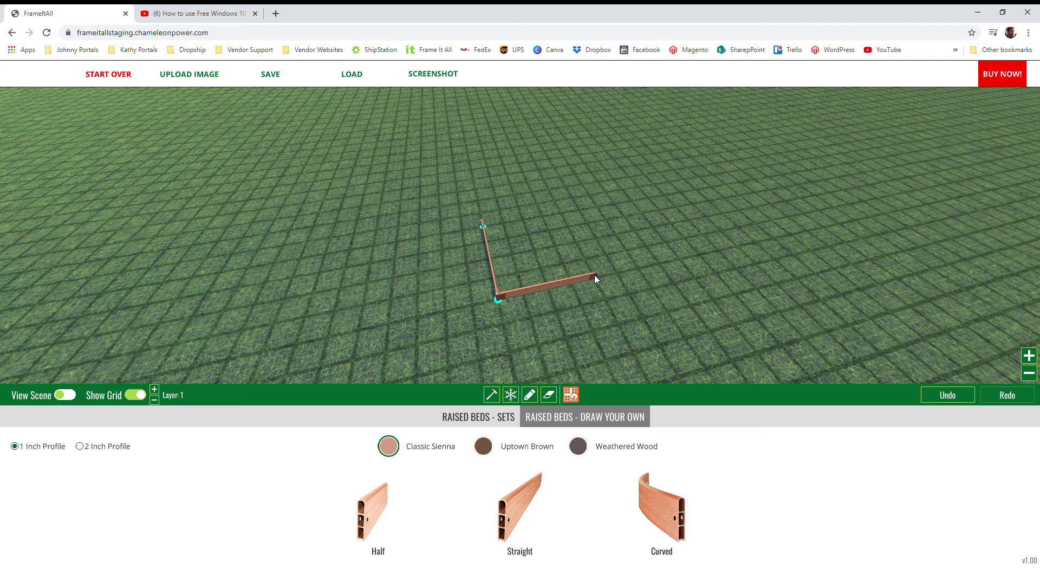
left_click(573, 395)
left_click(549, 394)
left_click(533, 295)
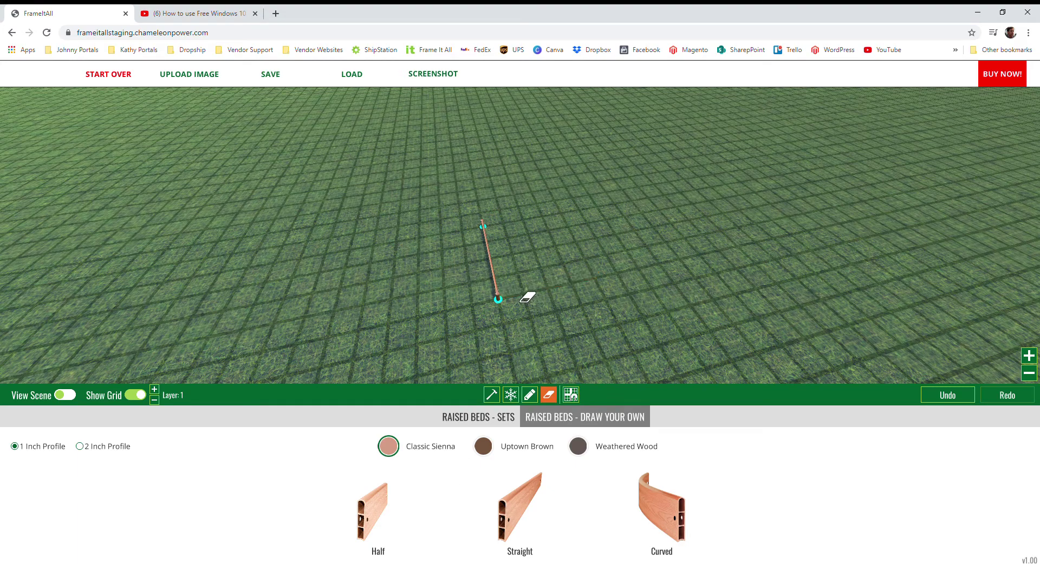
left_click(498, 276)
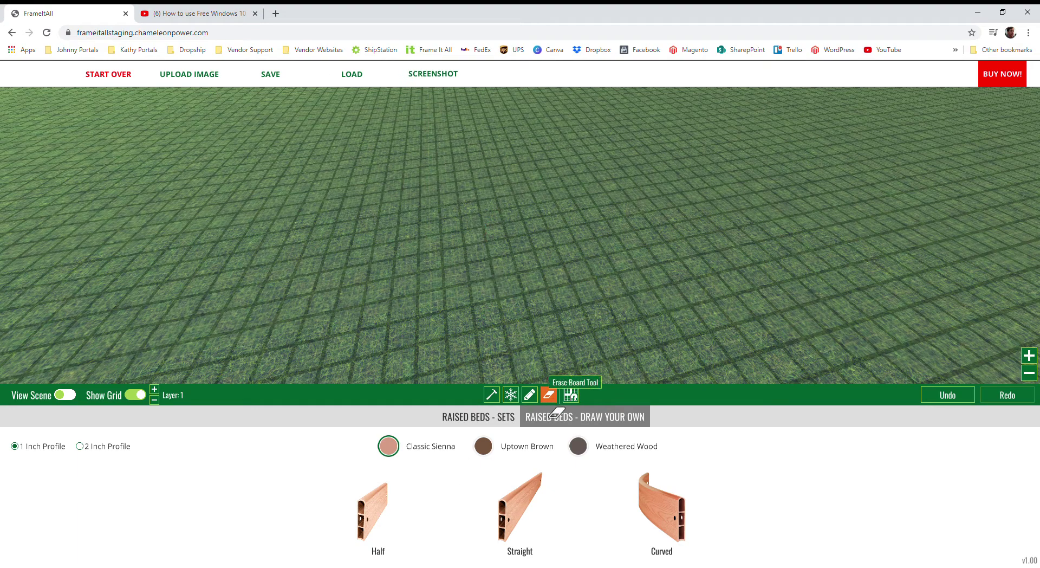
left_click(549, 394)
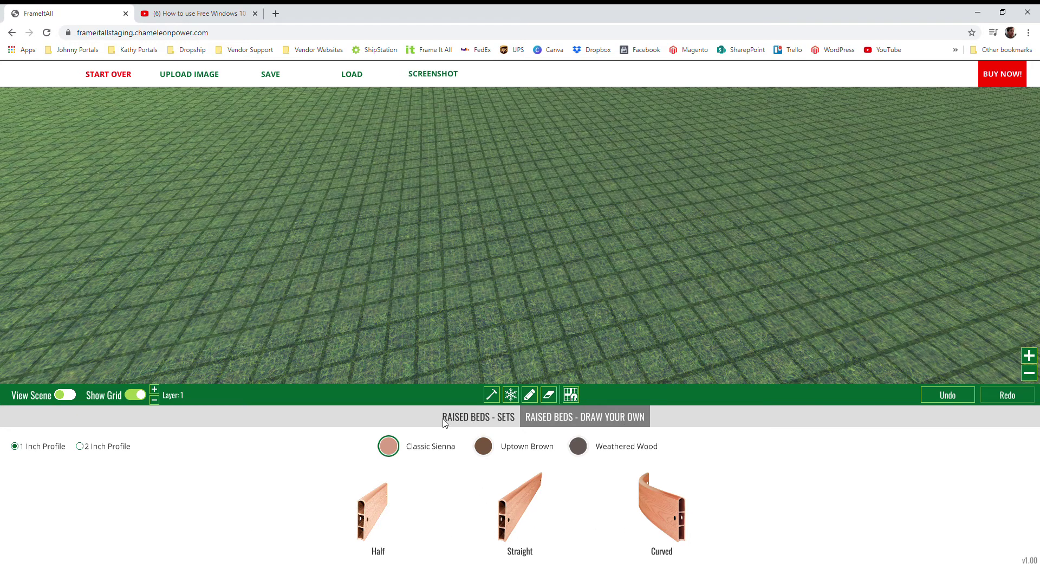
From the preset raised bed sets, place a Circle bed, erase it, then place another on the left of the field
left_click(484, 418)
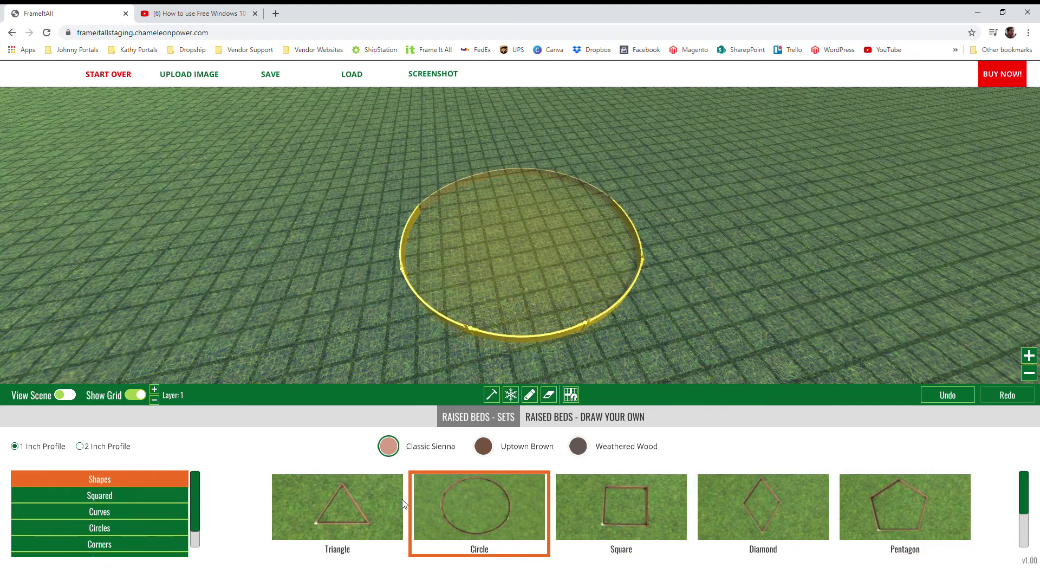
scroll(374, 507, "down", 1)
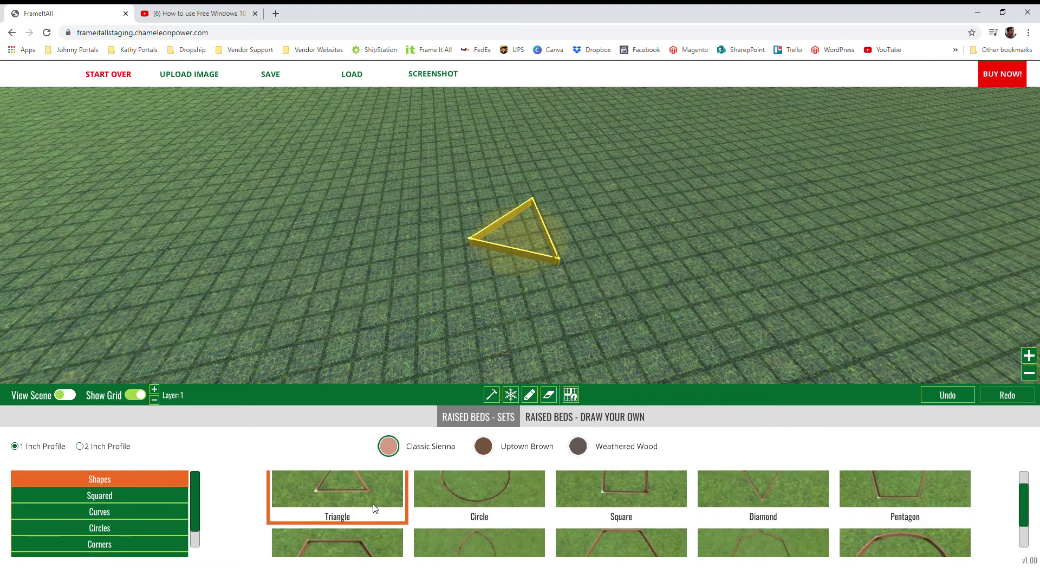
left_click(495, 494)
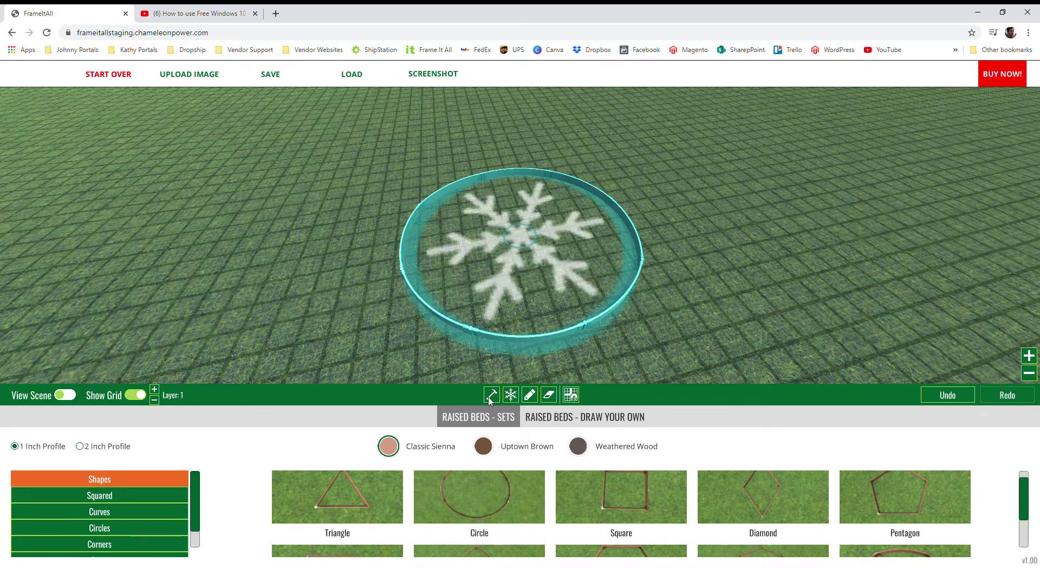
left_click(549, 398)
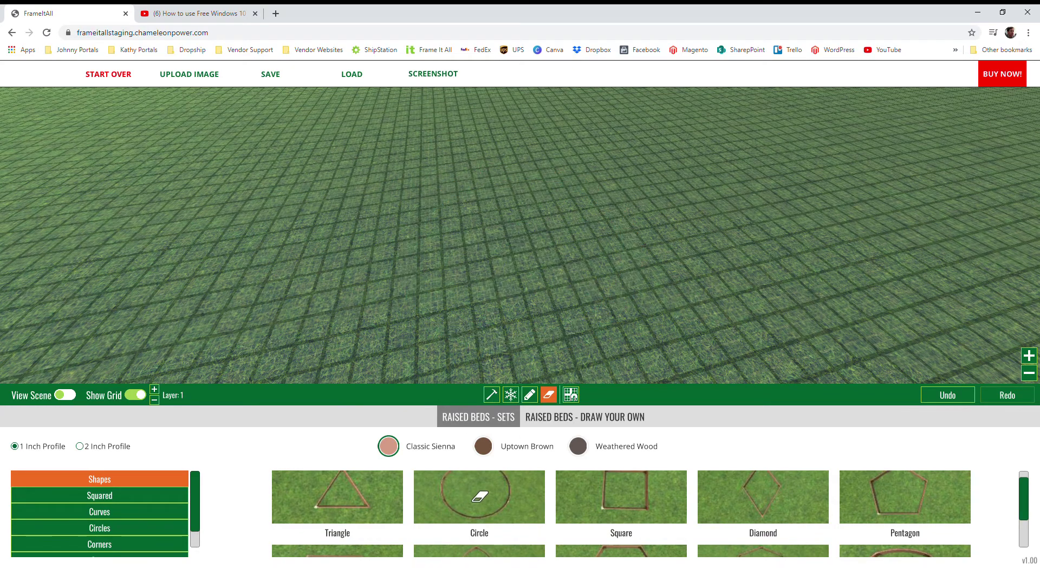
left_click(479, 495)
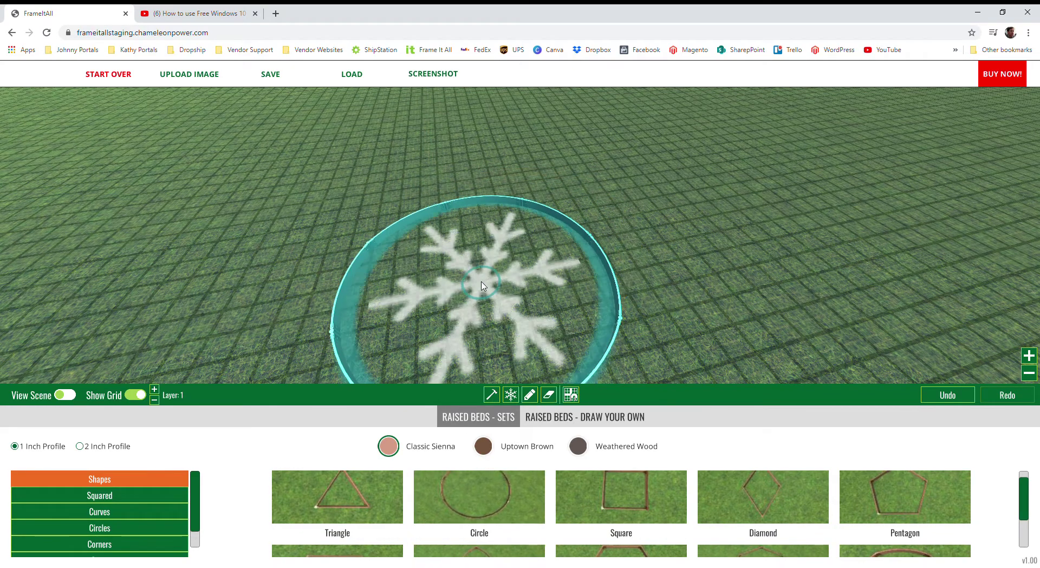
mouse_move(476, 221)
left_mouse_down()
mouse_move(250, 200)
mouse_move(547, 180)
mouse_move(801, 217)
mouse_move(211, 227)
mouse_move(918, 222)
mouse_move(698, 276)
mouse_move(288, 234)
left_mouse_up()
Add a Hexagram bed from the Stars category beside the circle, then erase both beds
scroll(196, 516, "down", 2)
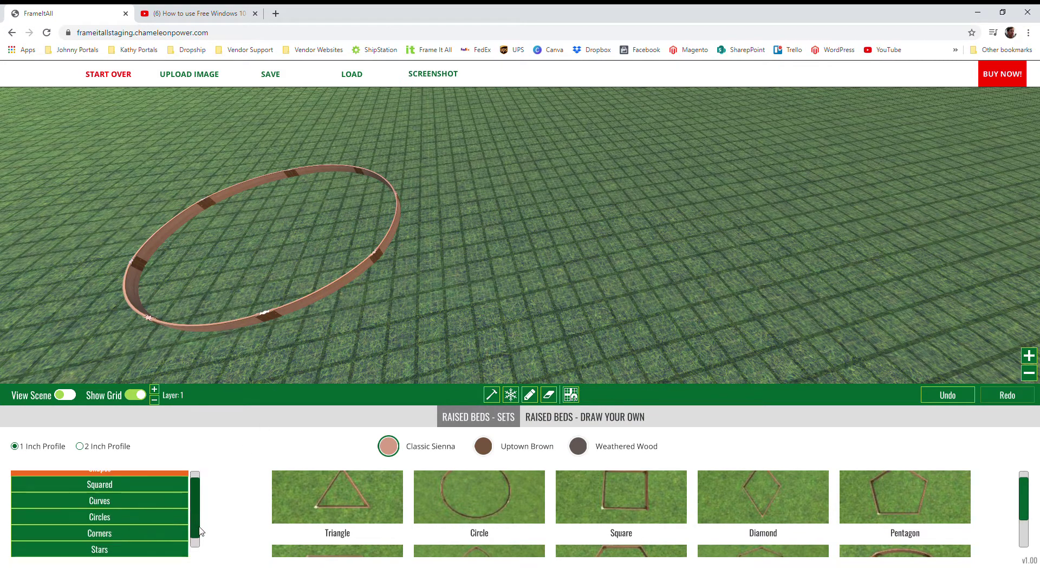
scroll(103, 541, "up", 3)
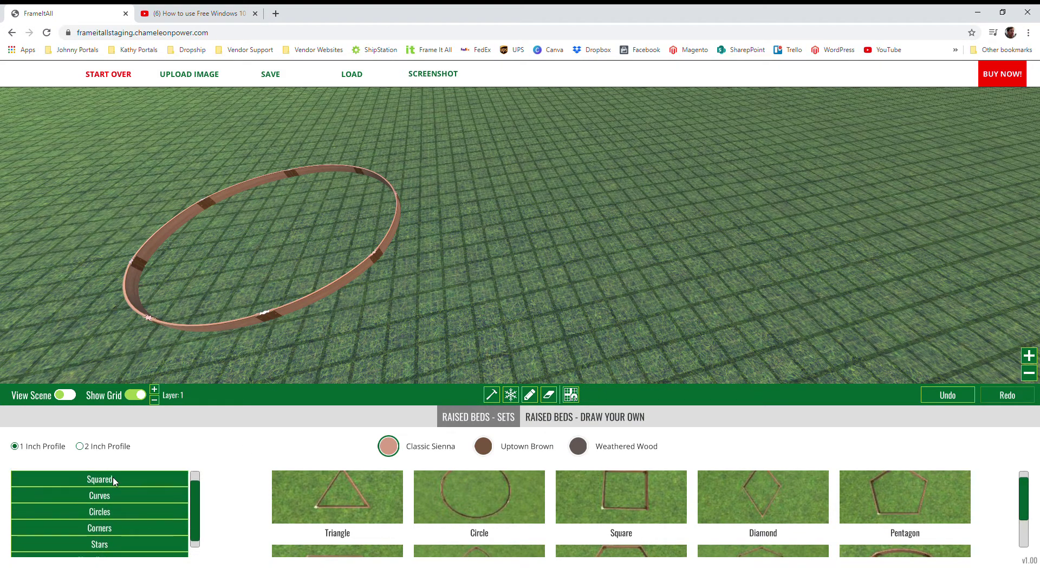
scroll(116, 490, "down", 1)
left_click(116, 544)
left_click(622, 518)
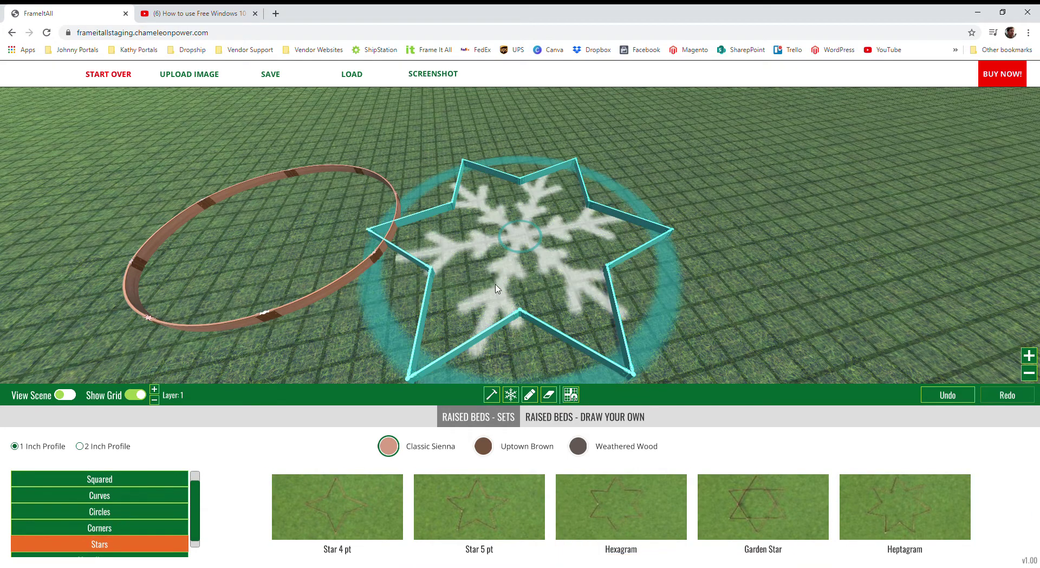
left_click(549, 395)
left_click(580, 347)
left_click(311, 290)
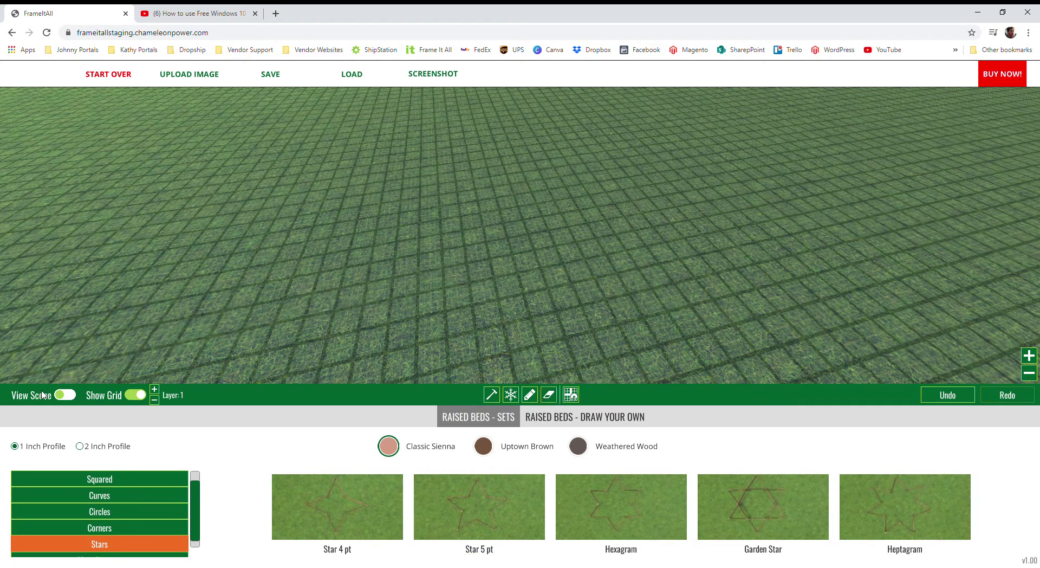
Toggle Show Grid off over the grass and return to the Draw Your Own Half, Straight and Curved boards
left_click(138, 396)
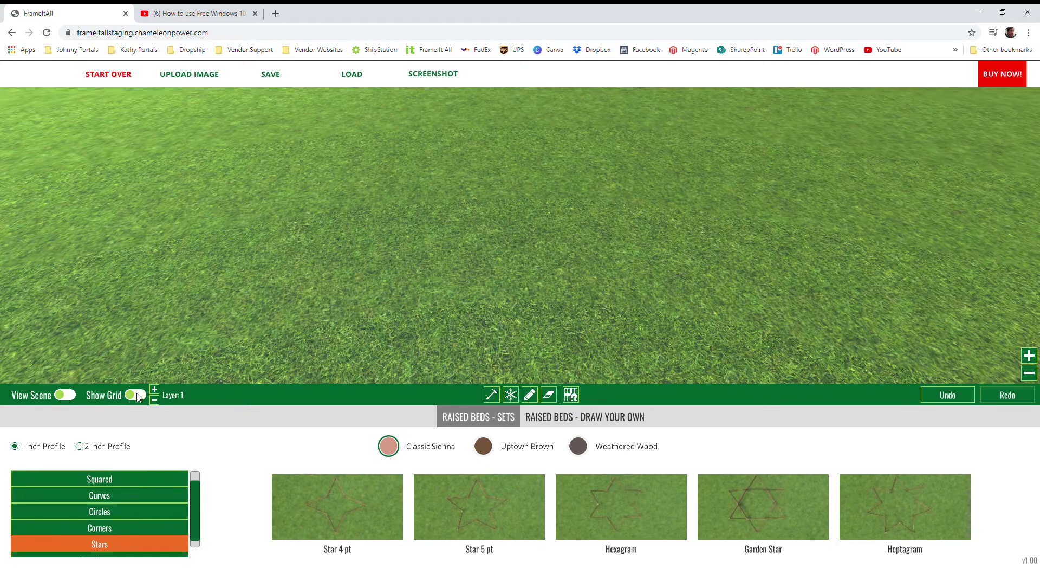
left_click_drag(561, 332, 543, 248)
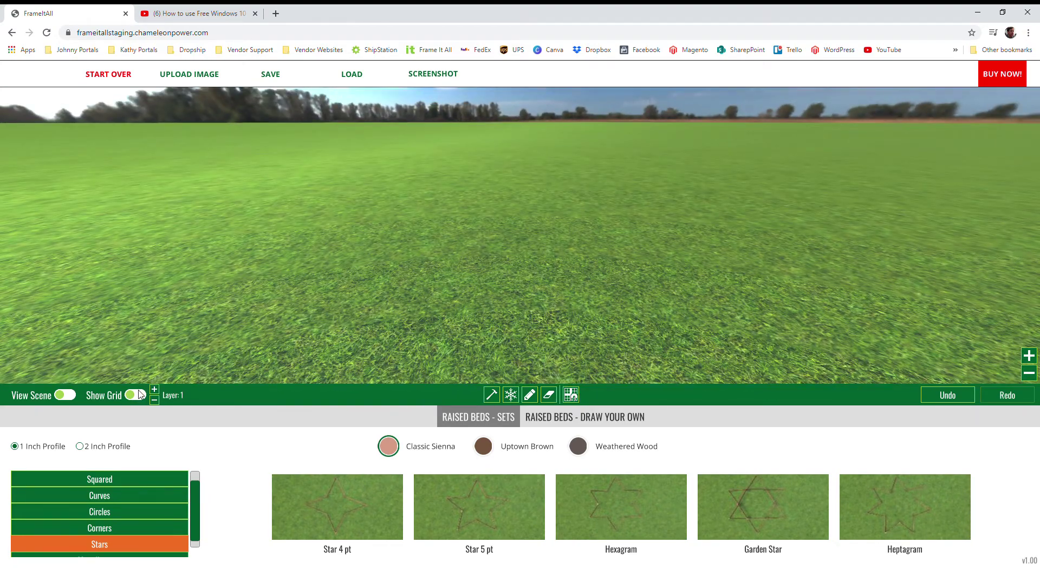
left_click(139, 396)
left_click(136, 397)
left_click(135, 396)
left_click(135, 396)
left_click_drag(724, 324, 611, 329)
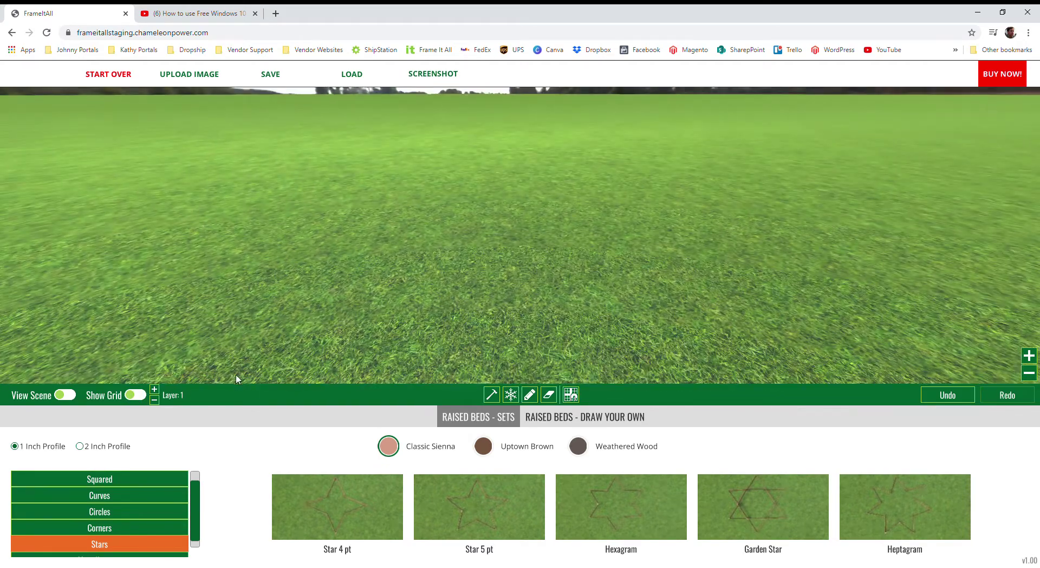
left_click(561, 415)
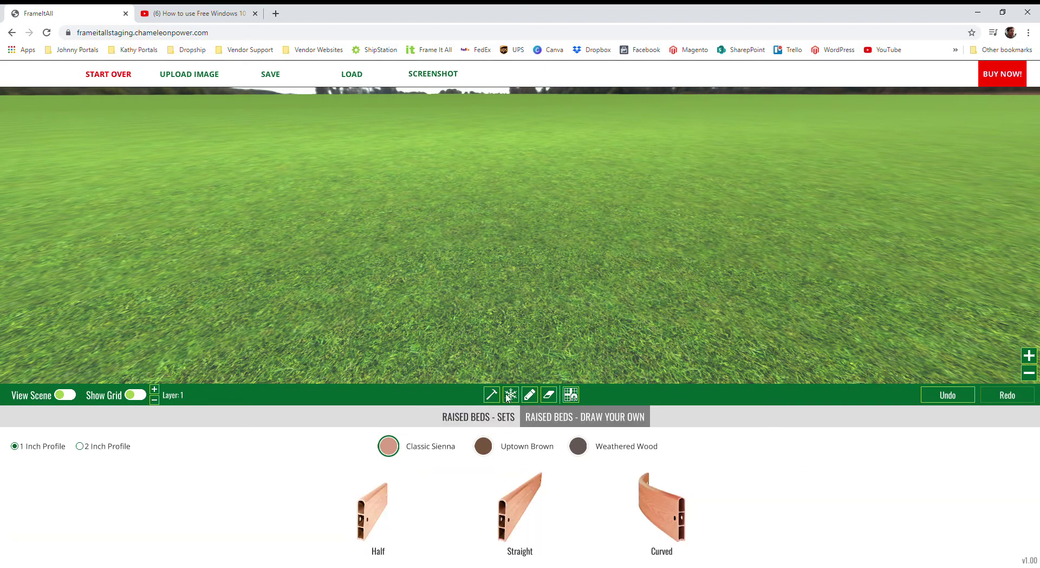